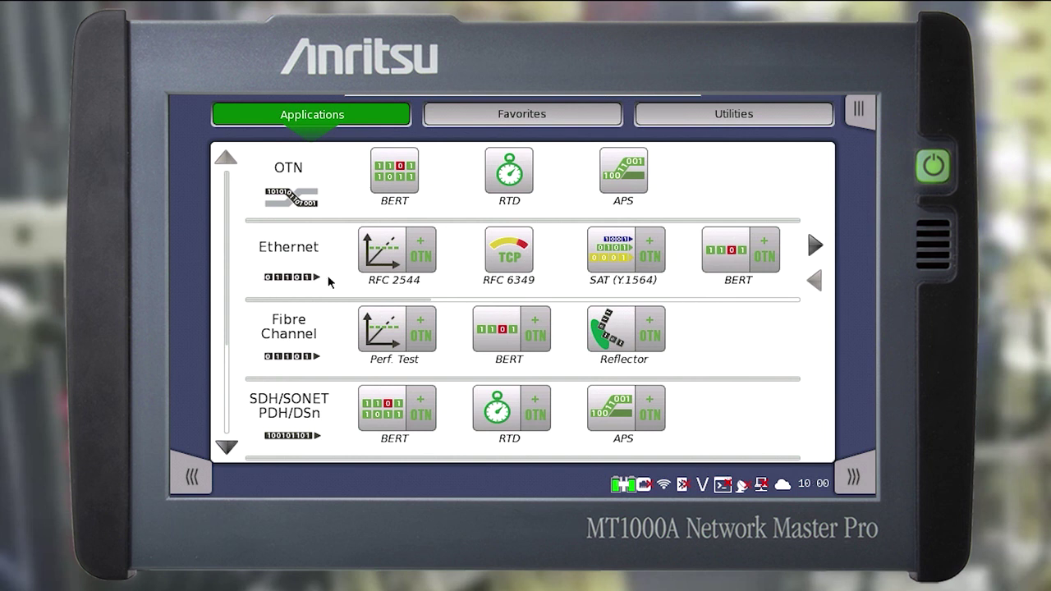
Launch the Ethernet RFC 2544 test with test ports 1 and 2 selected.
left_click(388, 258)
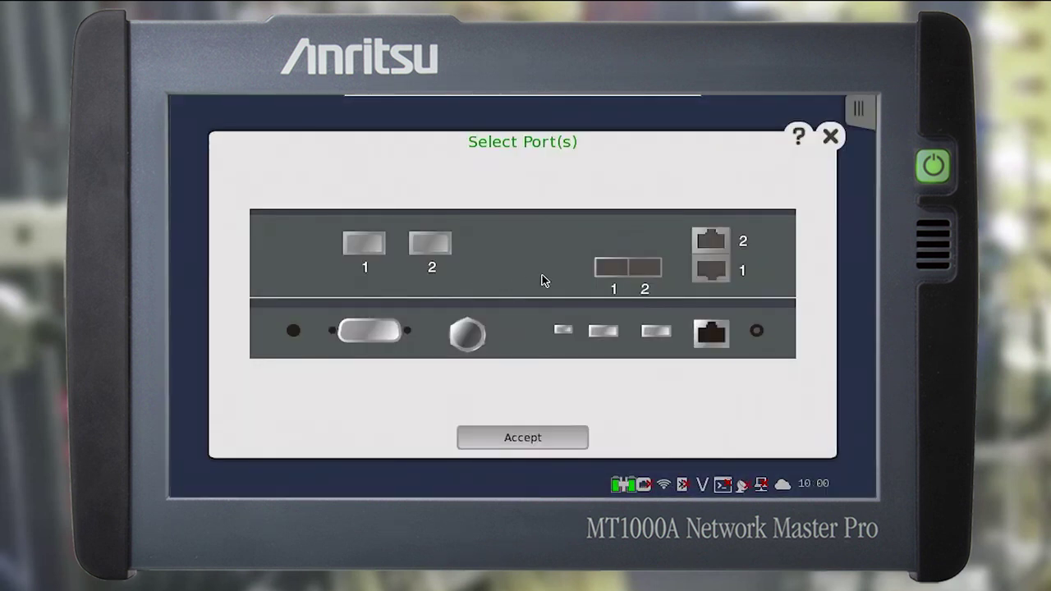
left_click(608, 271)
left_click(647, 271)
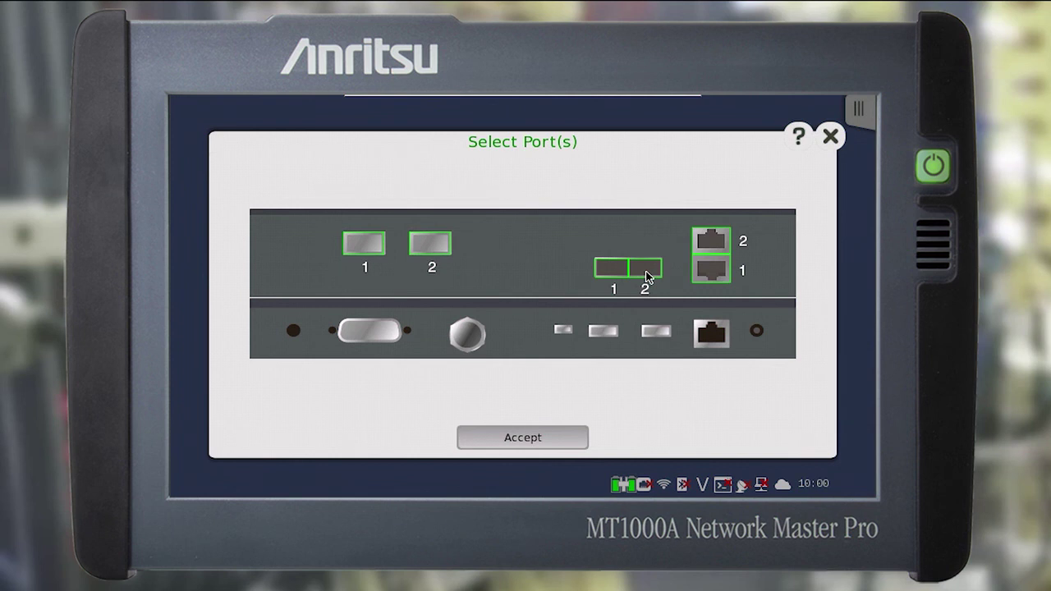
left_click(539, 437)
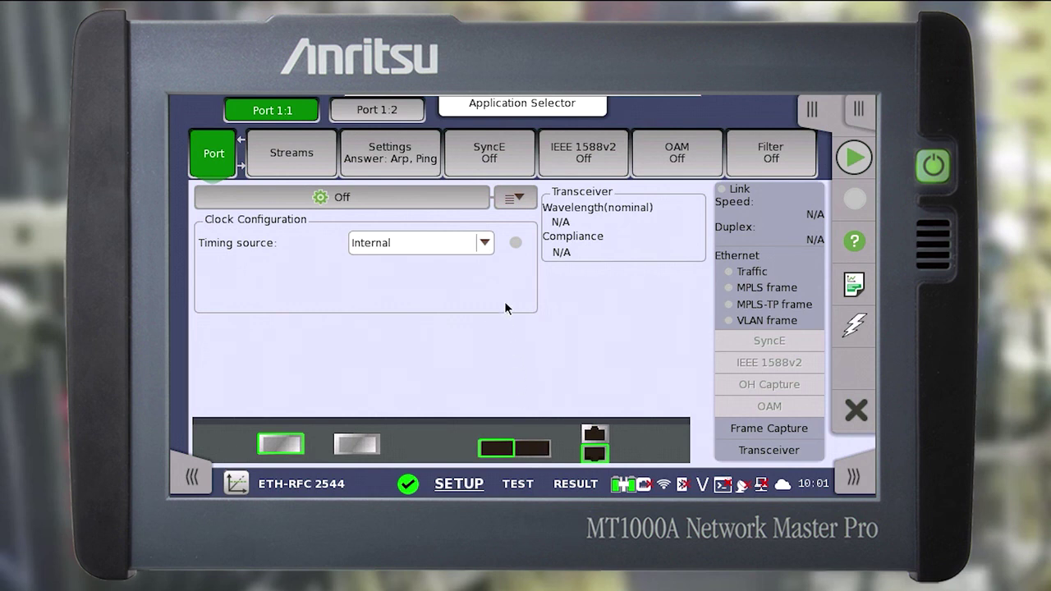
Switch port 1:1's interface to SFP+ 10 Gbps LAN and view its stream settings.
left_click(518, 200)
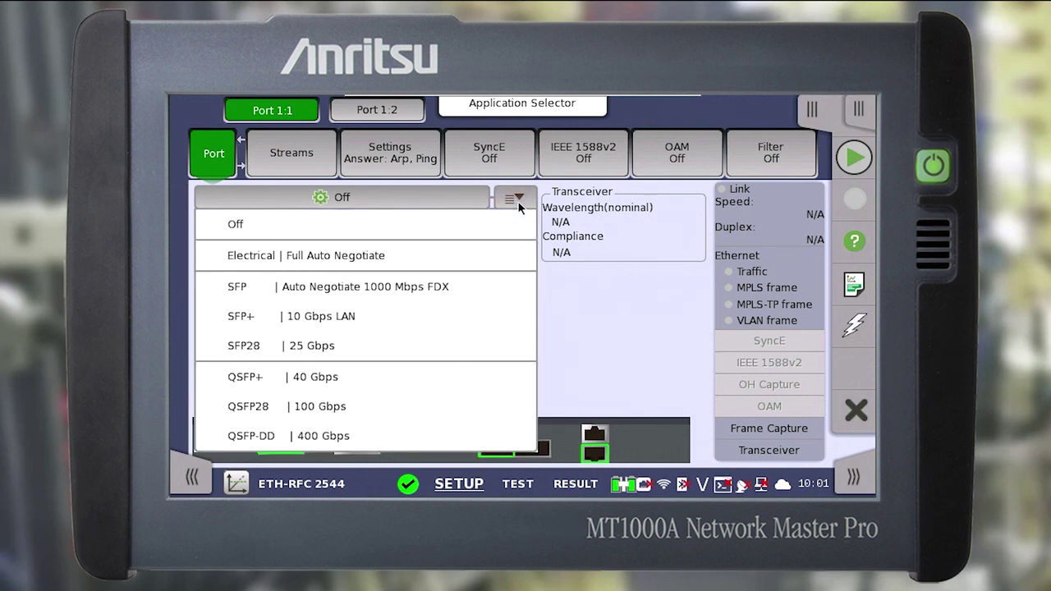
left_click(469, 320)
left_click(790, 370)
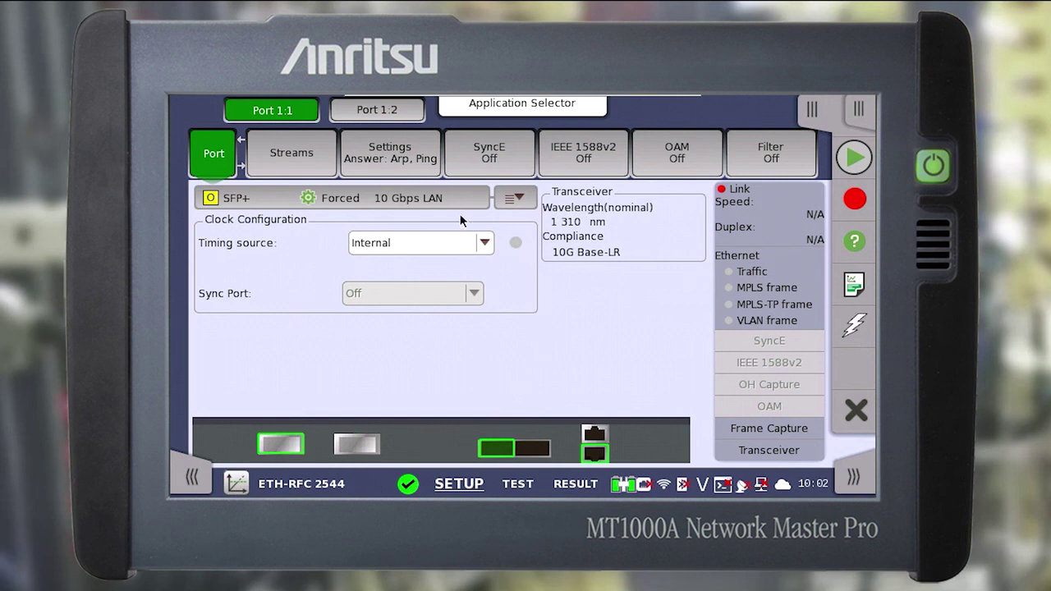
left_click(327, 161)
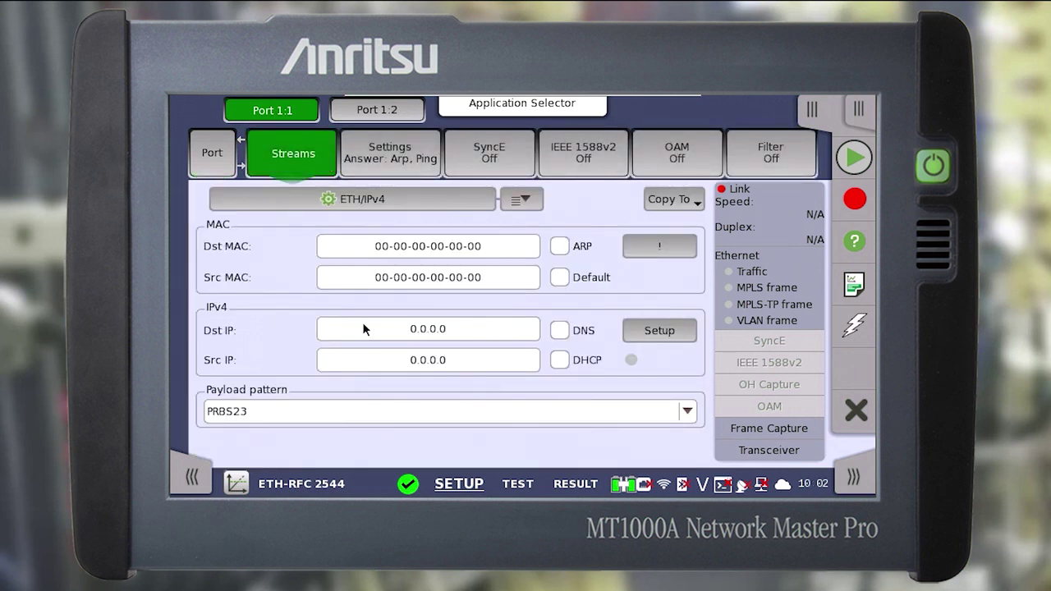
Use ARP for the destination MAC, the default source MAC, and destination IP 192.168.0.2.
left_click(559, 246)
left_click(561, 279)
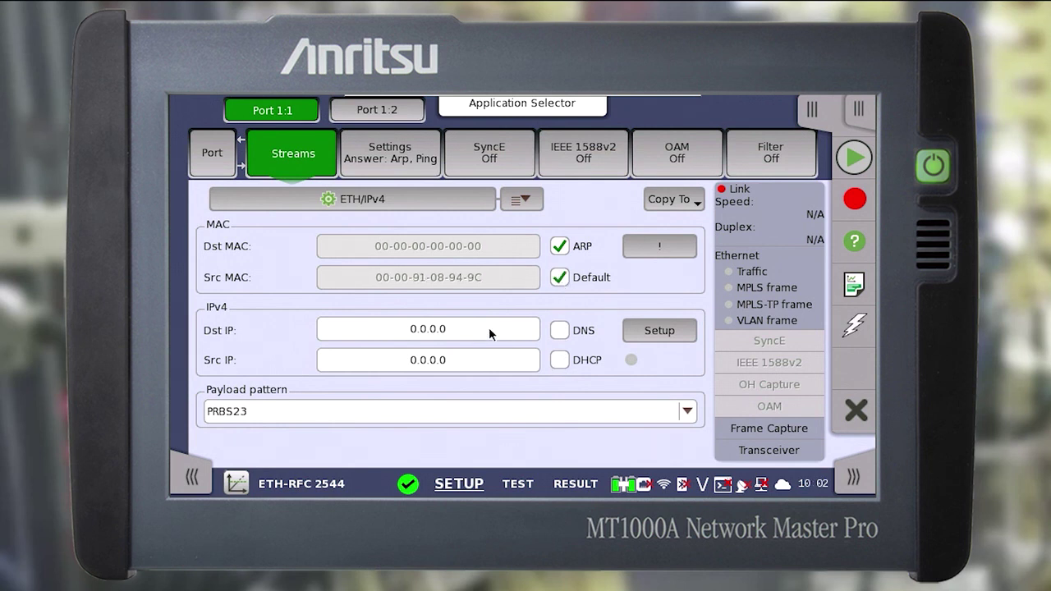
left_click(489, 332)
left_click(442, 338)
left_click(602, 253)
left_click(522, 337)
left_click(443, 337)
left_click(602, 295)
left_click(522, 252)
left_click(523, 379)
left_click(534, 342)
left_click(622, 425)
Set the stream's source IP address to 192.168.0.1.
left_click(470, 360)
left_click(443, 337)
left_click(602, 253)
left_click(534, 343)
left_click(443, 337)
left_click(602, 295)
left_click(522, 253)
left_click(534, 382)
left_click(534, 382)
left_click(534, 381)
left_click(470, 359)
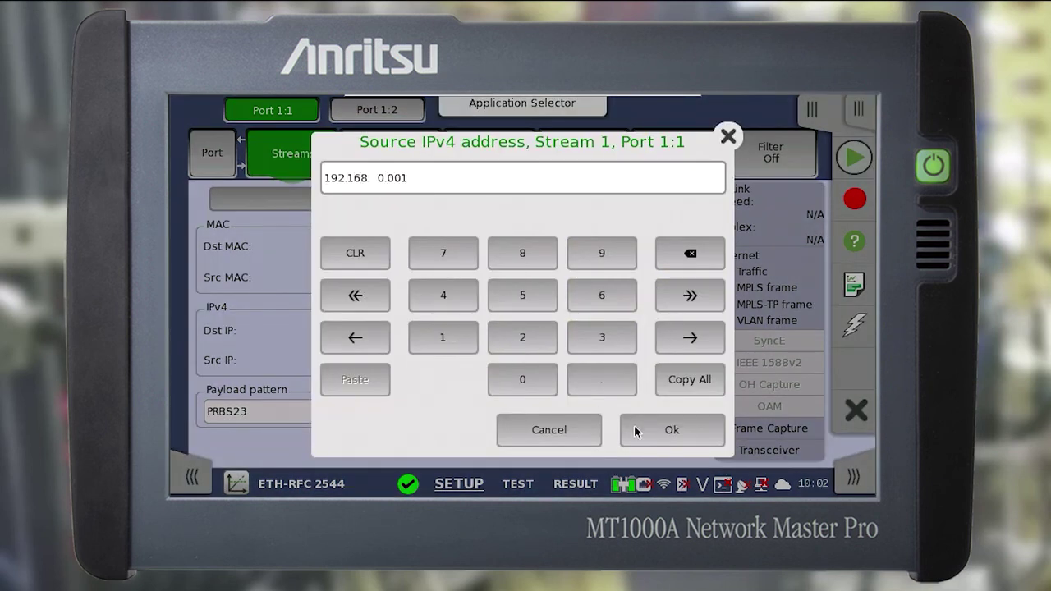
left_click(635, 430)
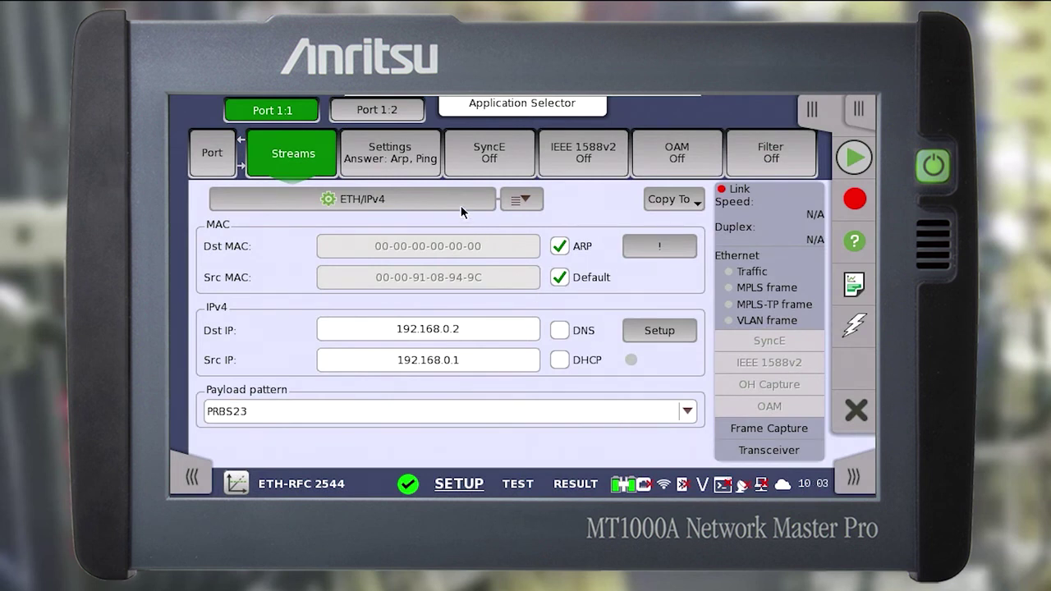
Add a VLAN layer to the stream frame, making it ETH/VLAN/IPv4.
left_click(460, 206)
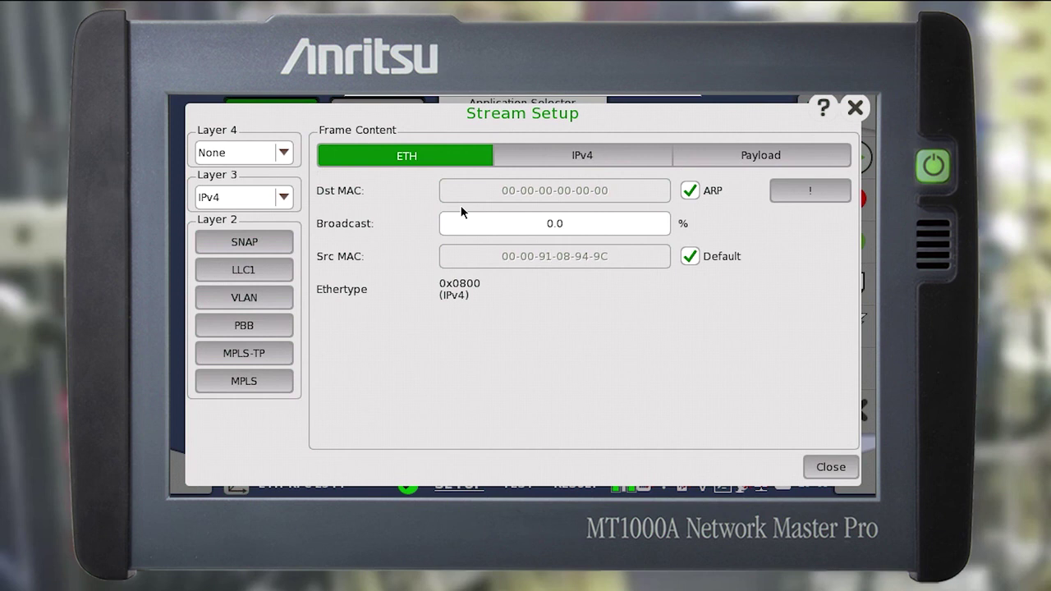
left_click(498, 160)
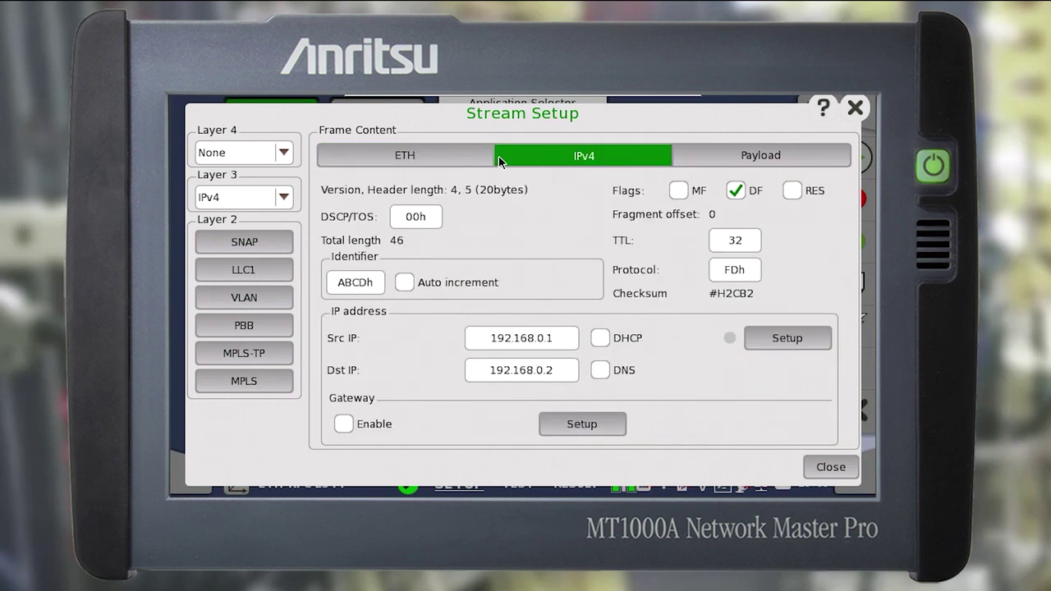
left_click(694, 155)
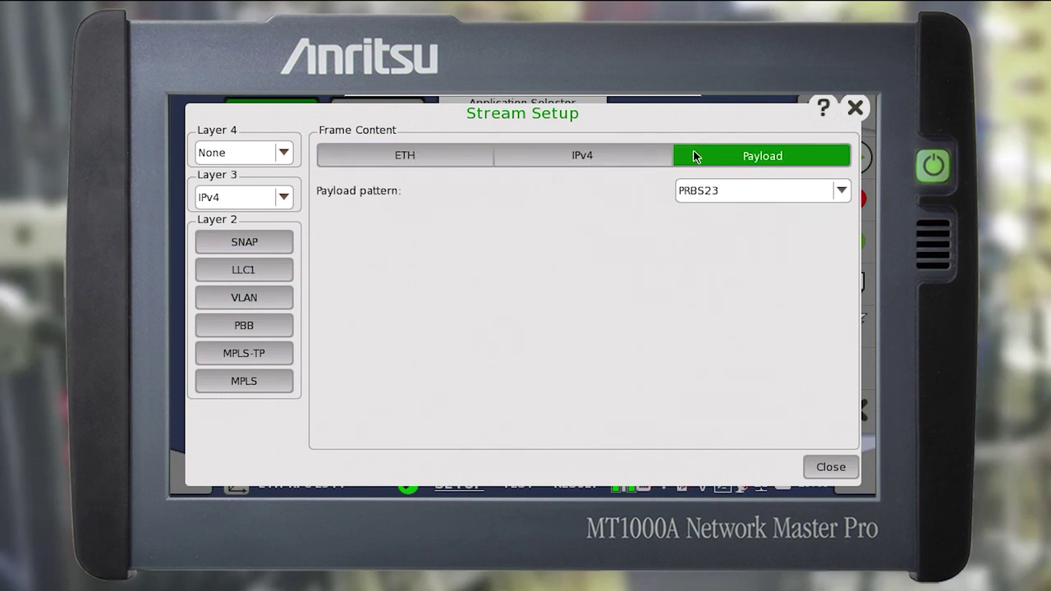
left_click(465, 156)
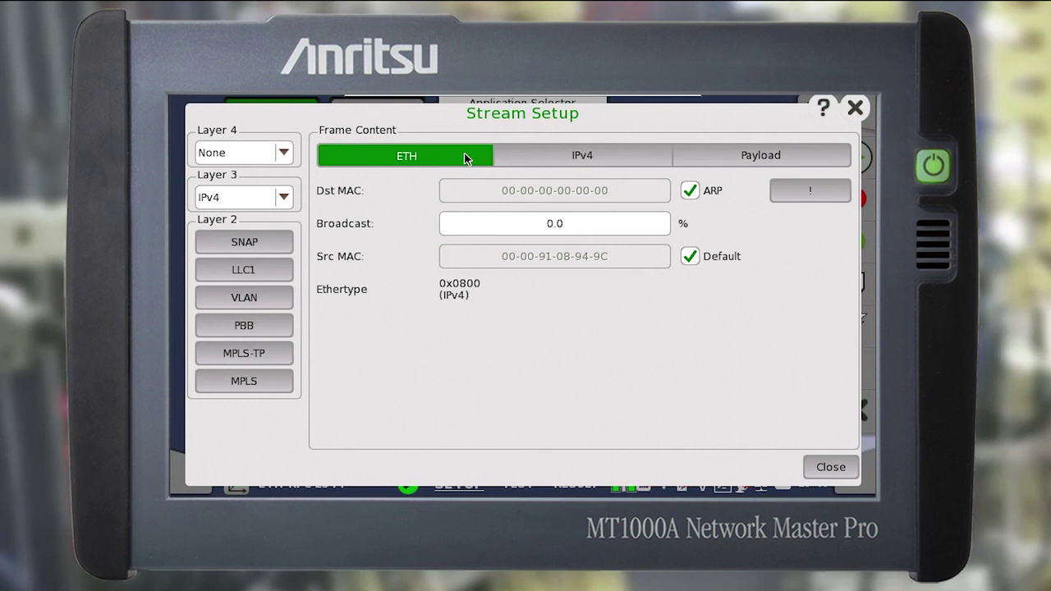
left_click(268, 298)
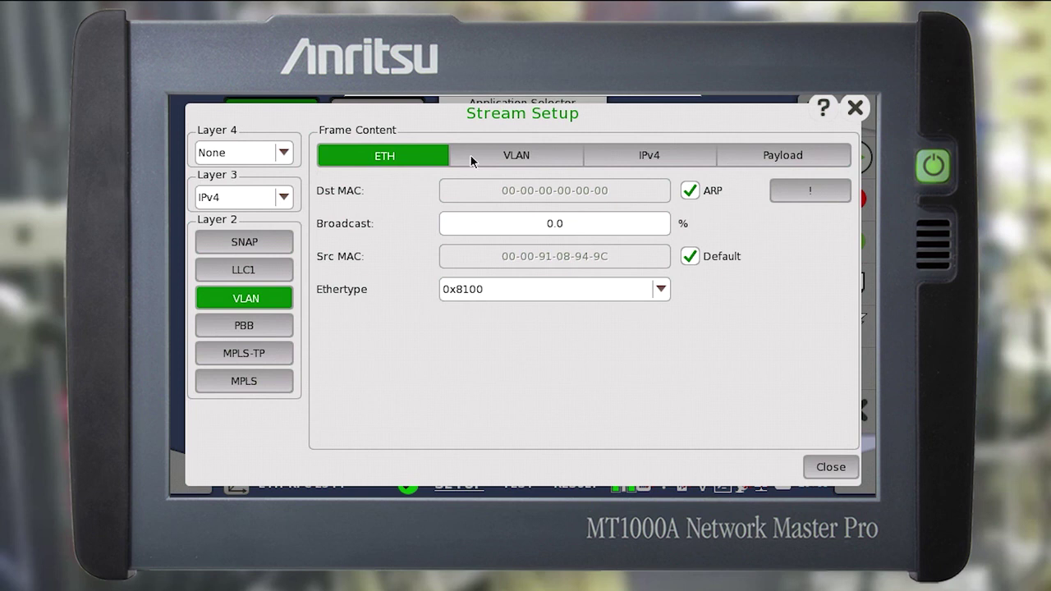
left_click(472, 158)
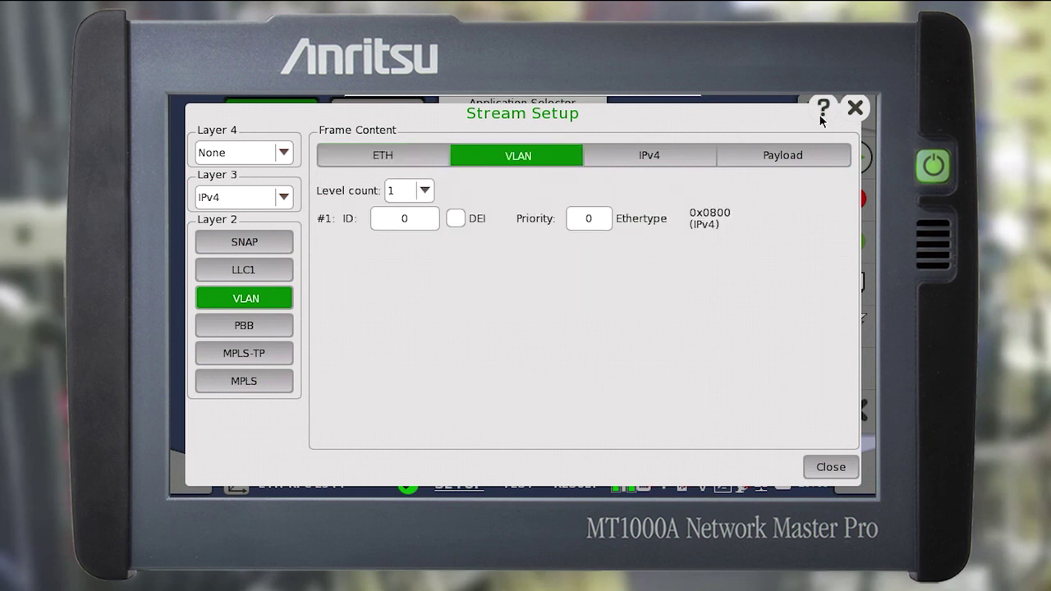
left_click(854, 109)
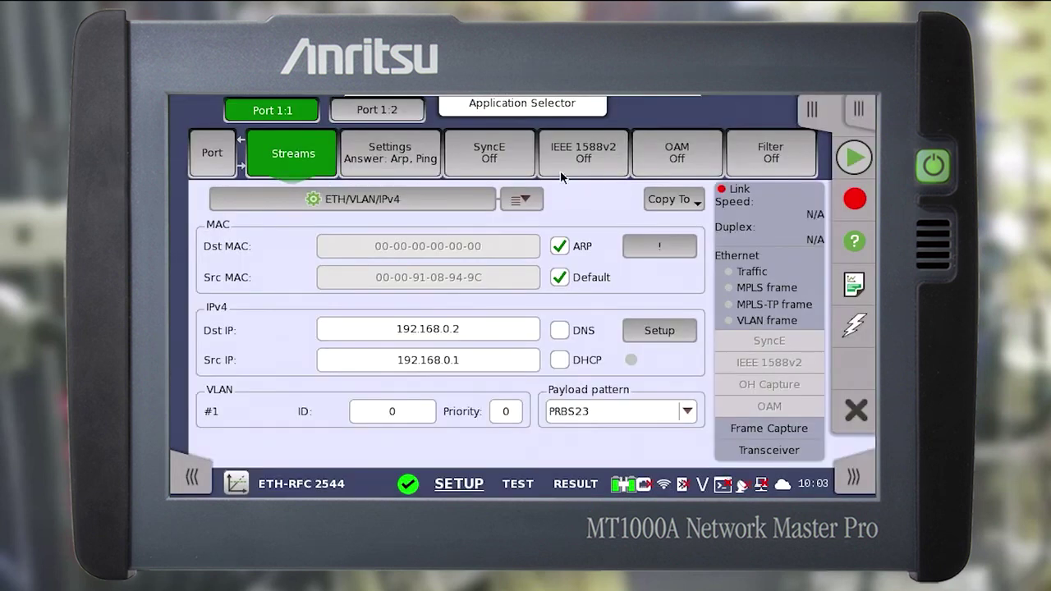
Review port 1:1's SyncE, IEEE 1588v2 and OAM settings, then switch to port 1:2.
left_click(502, 160)
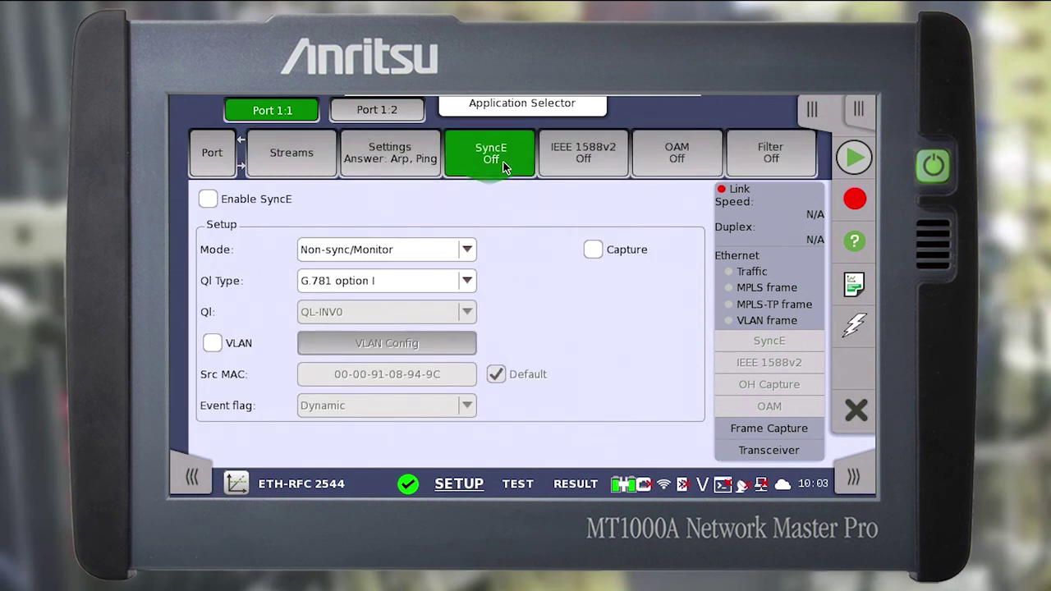
left_click(572, 157)
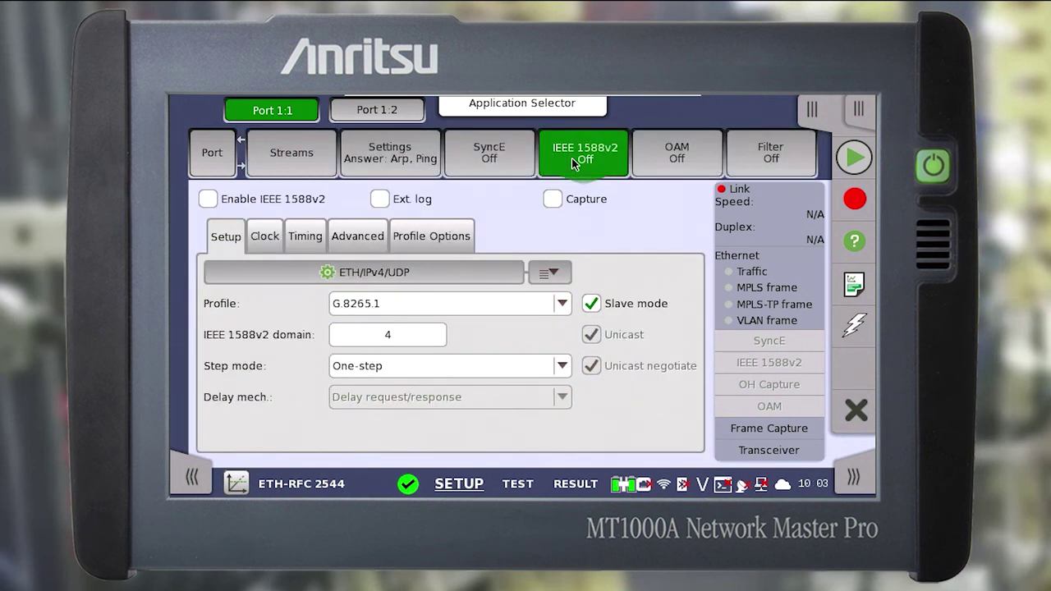
left_click(661, 160)
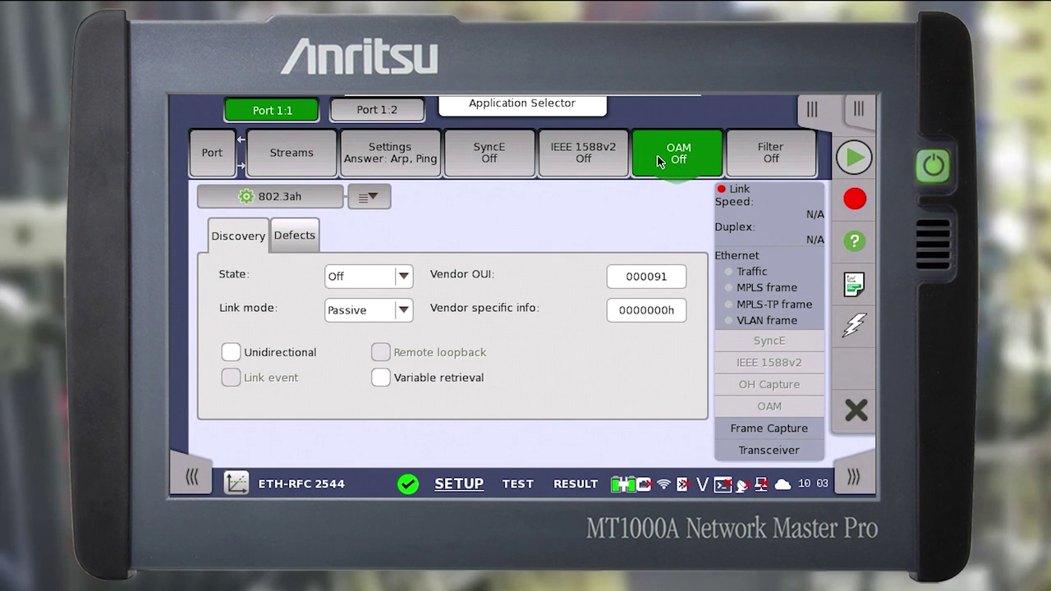
left_click(222, 161)
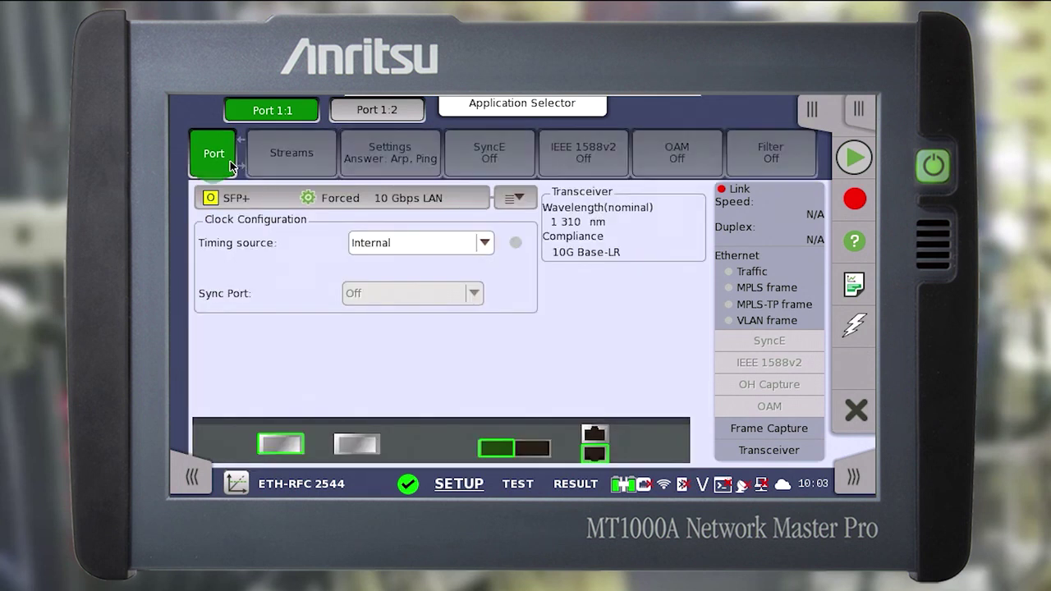
left_click(361, 119)
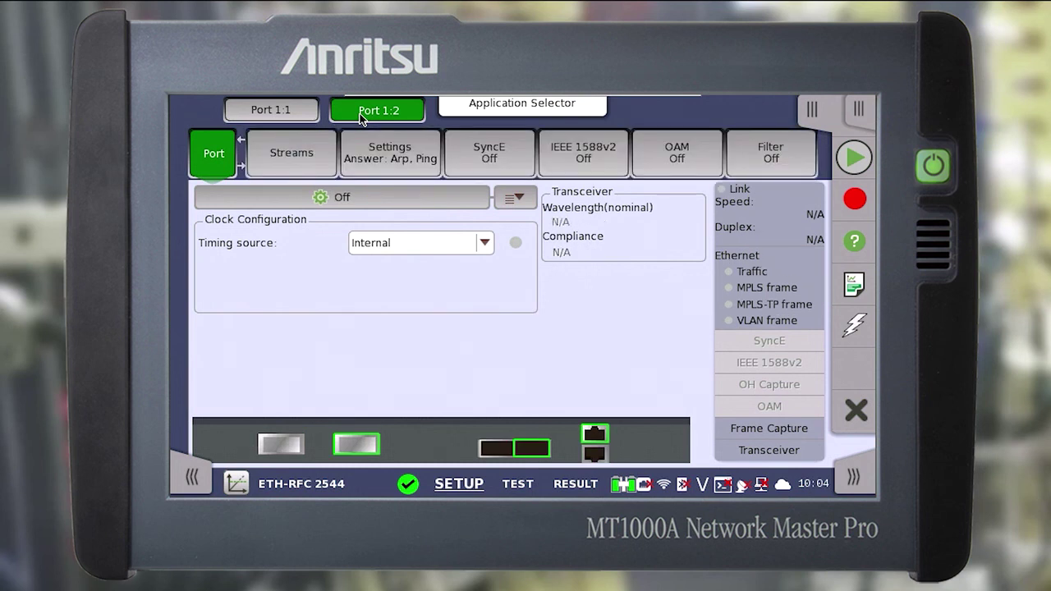
Set port 1:2's interface to SFP+ and view its stream settings.
left_click(515, 197)
left_click(388, 312)
left_click(794, 365)
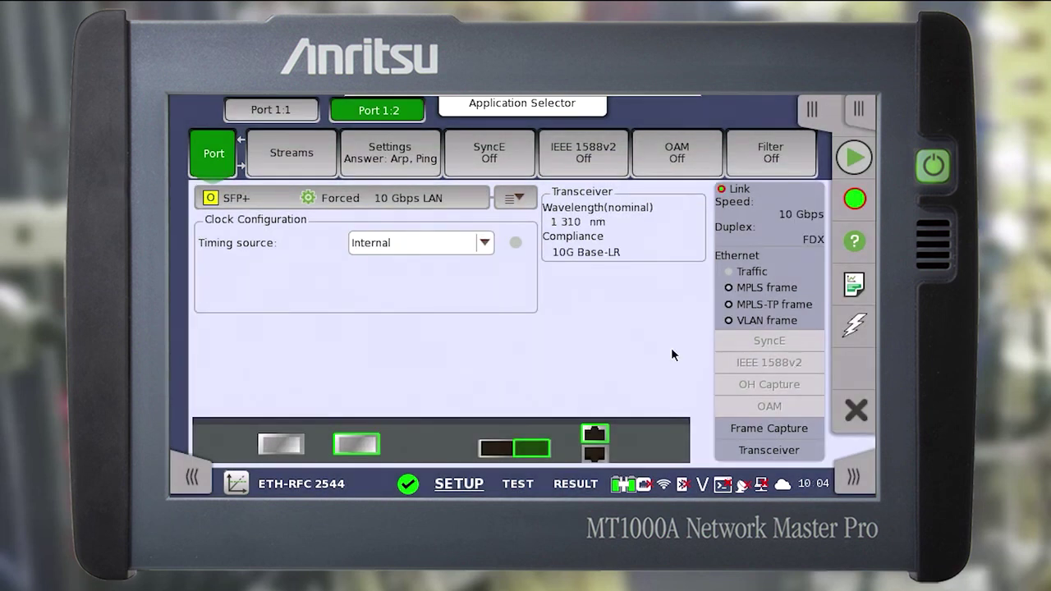
left_click(297, 154)
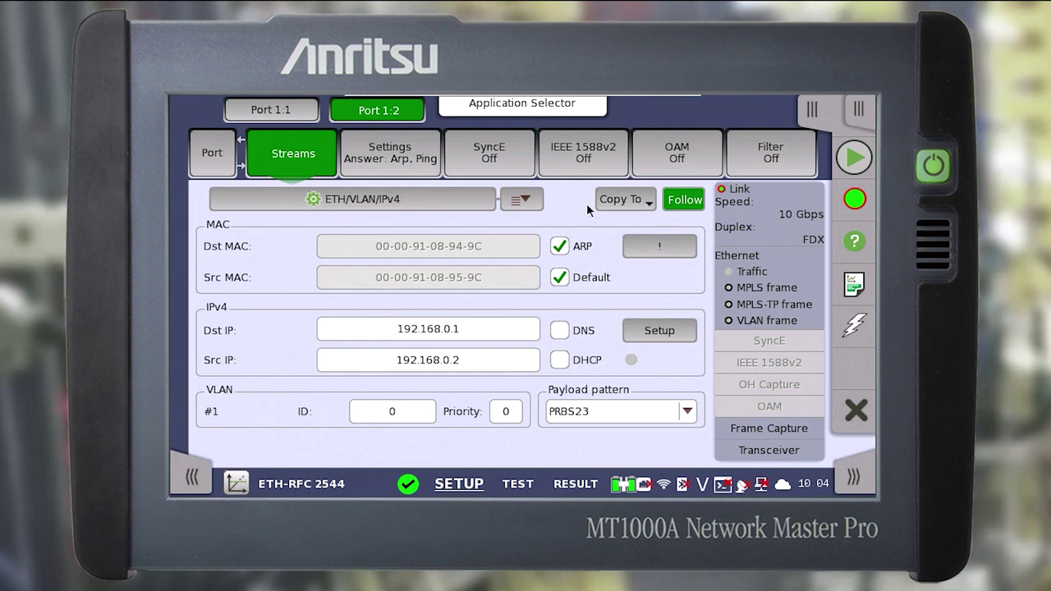
Review port 1:2's SyncE, IEEE 1588v2 and OAM settings, then return to Port 1:1.
left_click(501, 163)
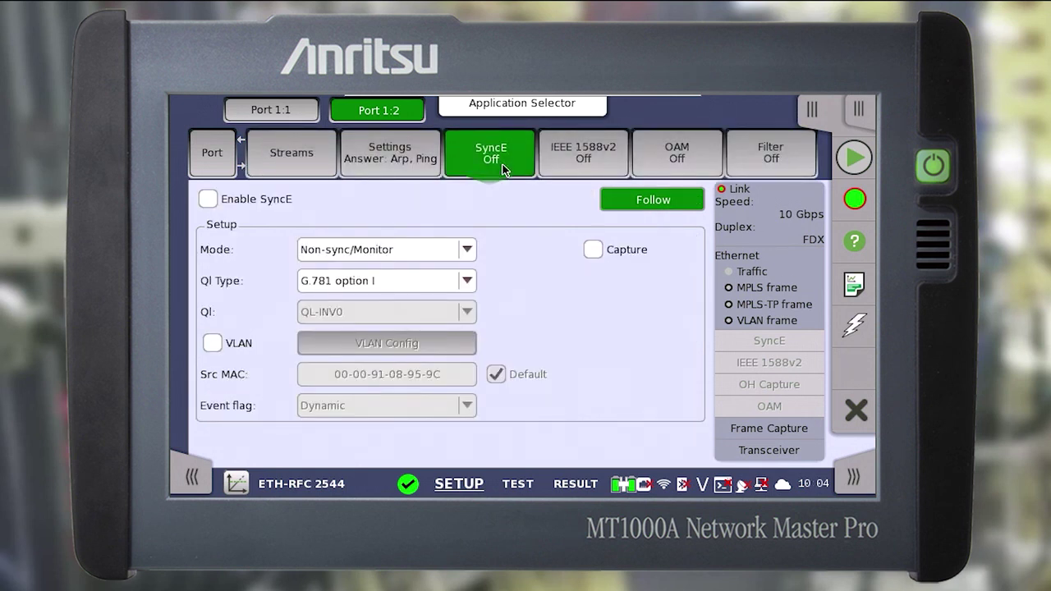
left_click(584, 164)
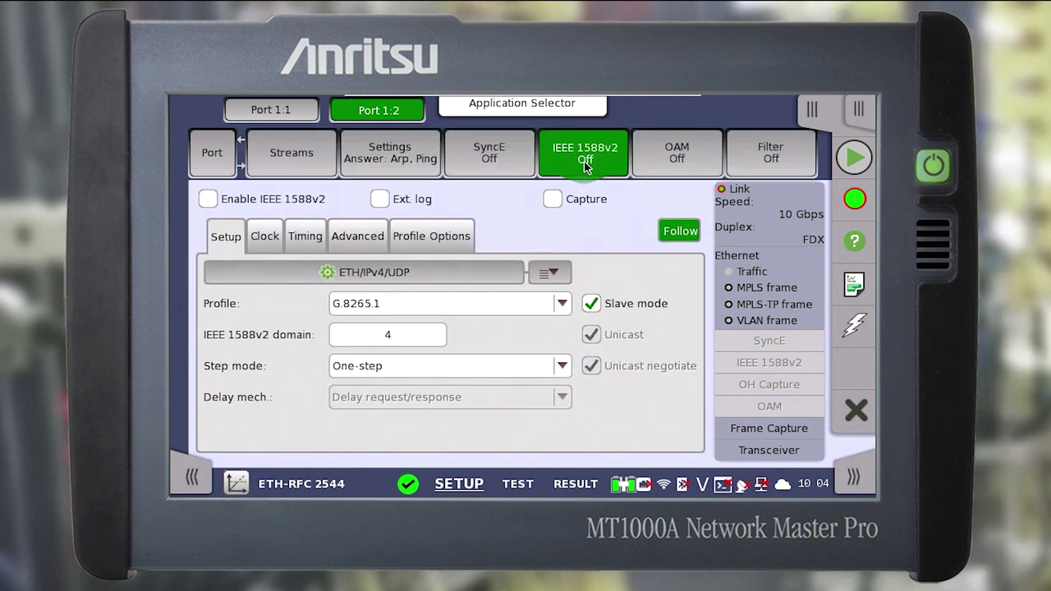
left_click(656, 158)
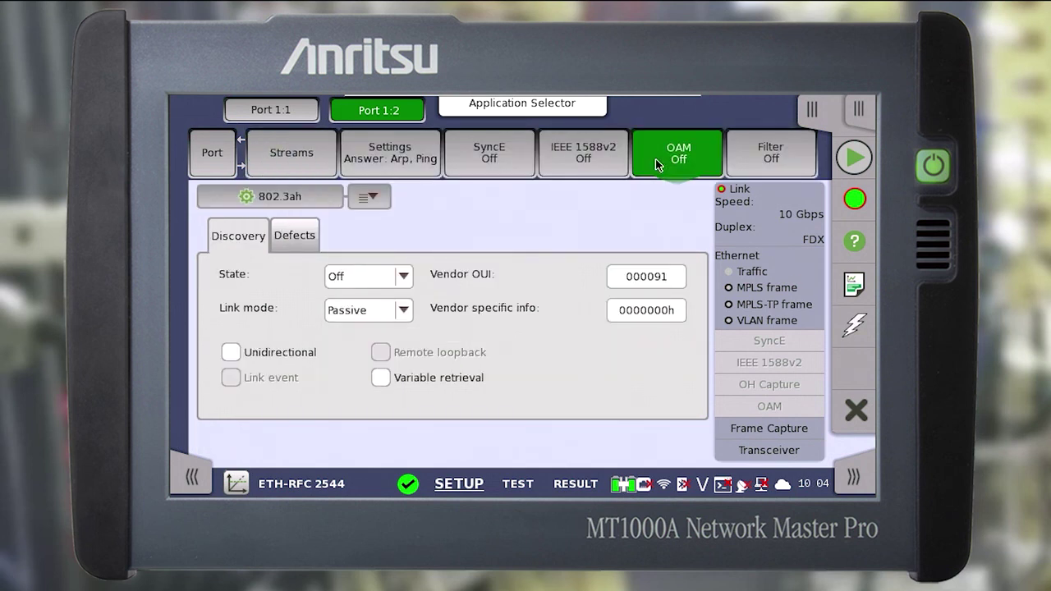
left_click(228, 168)
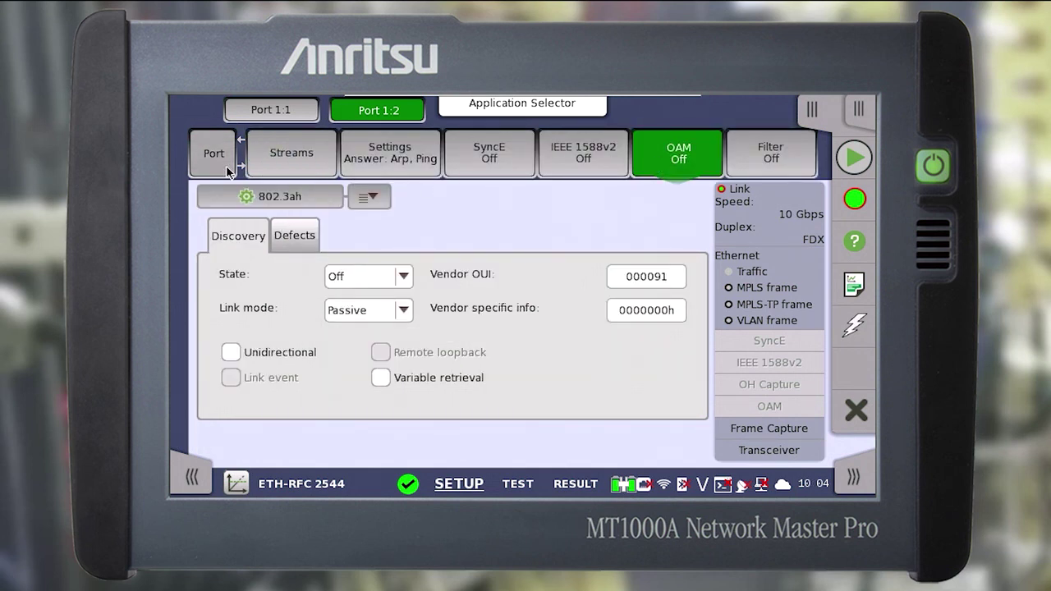
left_click(272, 113)
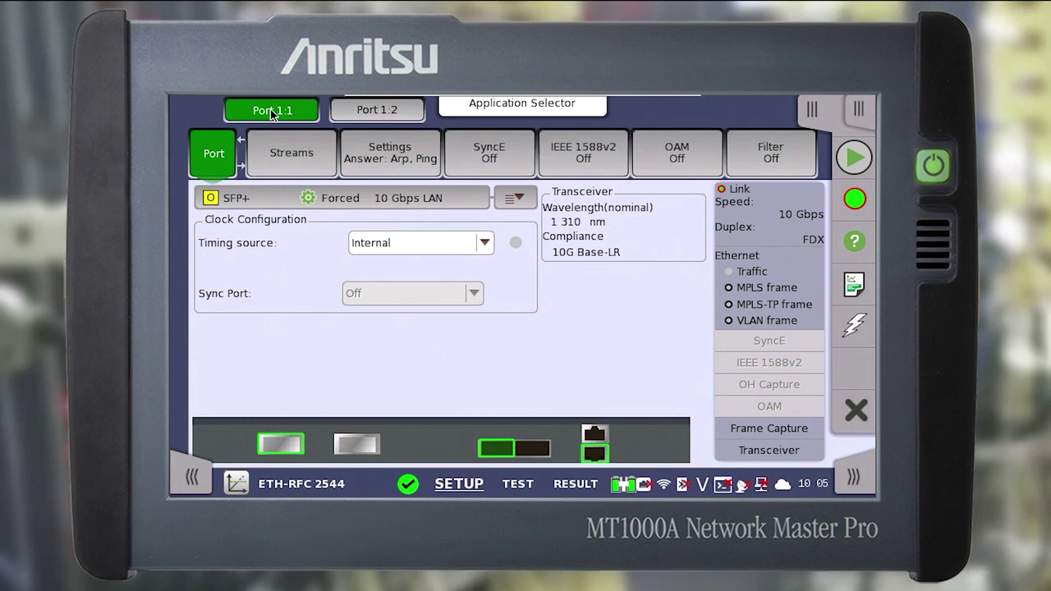
Check Port 1:1's link details and optical power levels, then go to the RFC 2544 test selection.
left_click(737, 220)
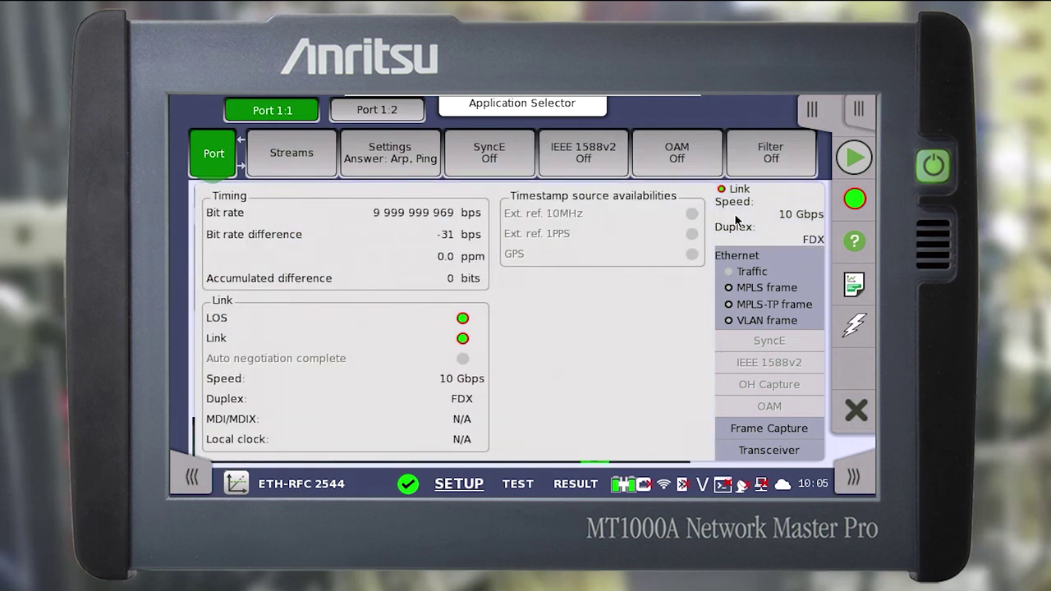
left_click(842, 205)
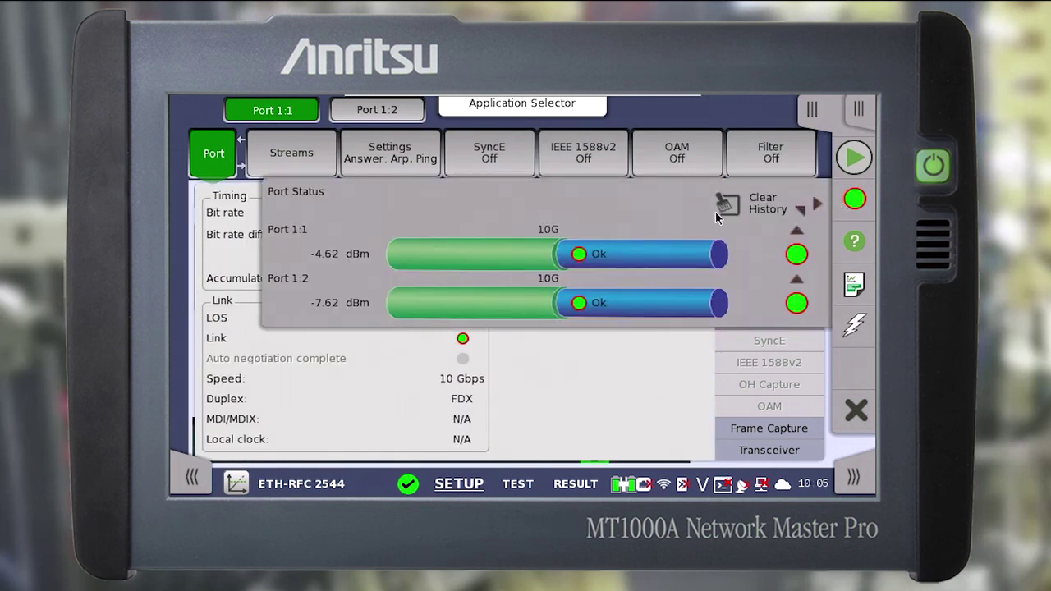
left_click(842, 205)
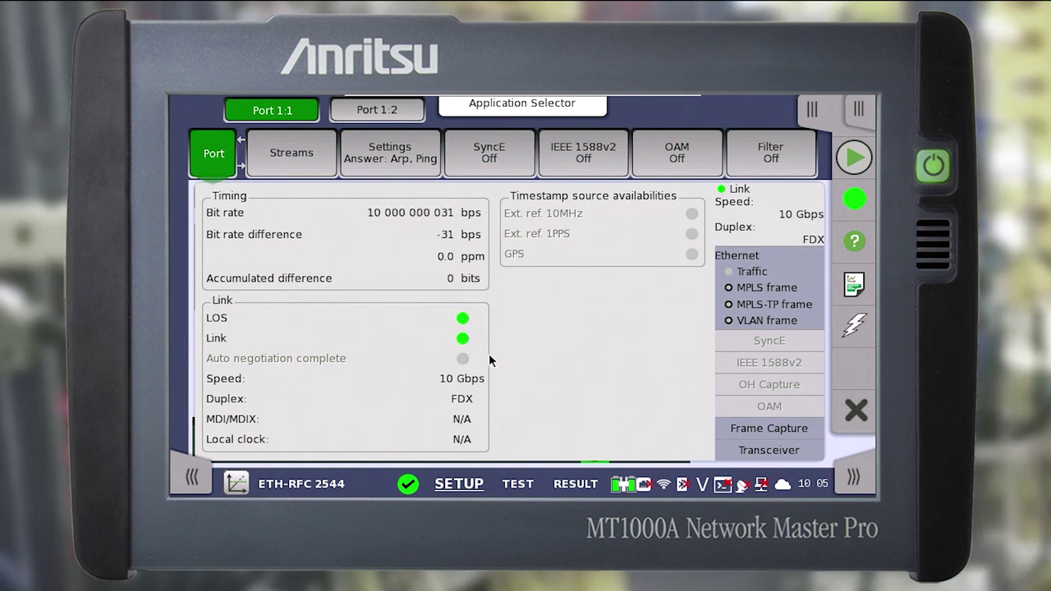
left_click(805, 210)
left_click(516, 486)
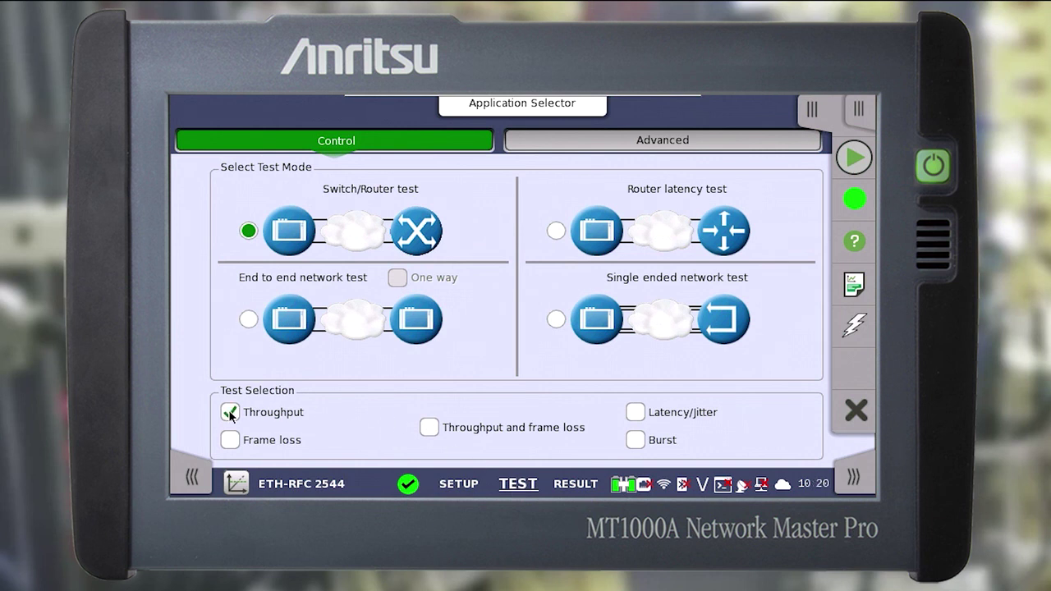
Add Frame loss, Latency/Jitter and Burst to the selected tests and view Throughput settings.
left_click(229, 440)
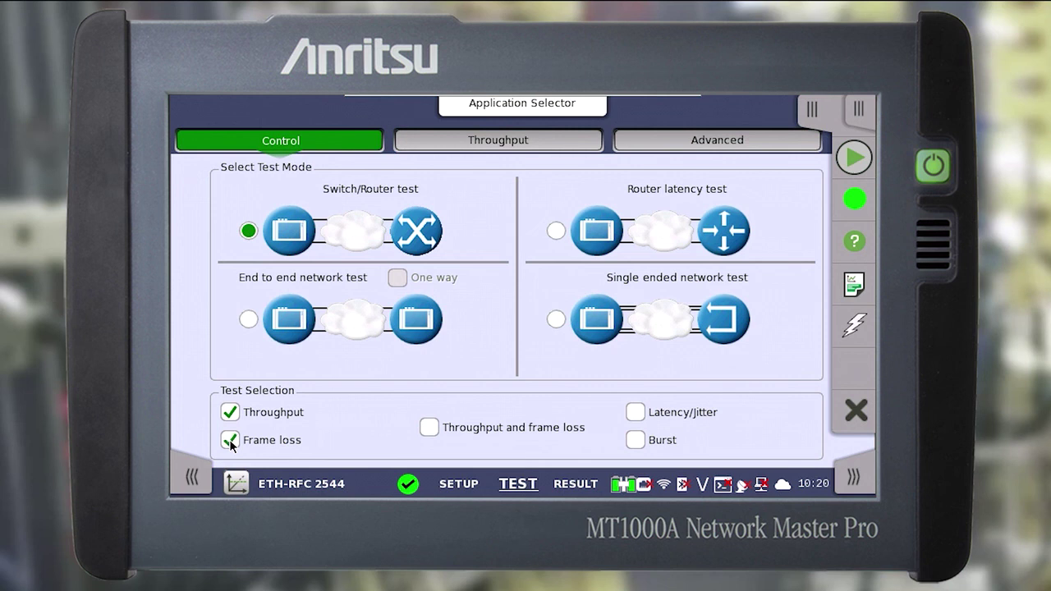
left_click(634, 413)
left_click(635, 440)
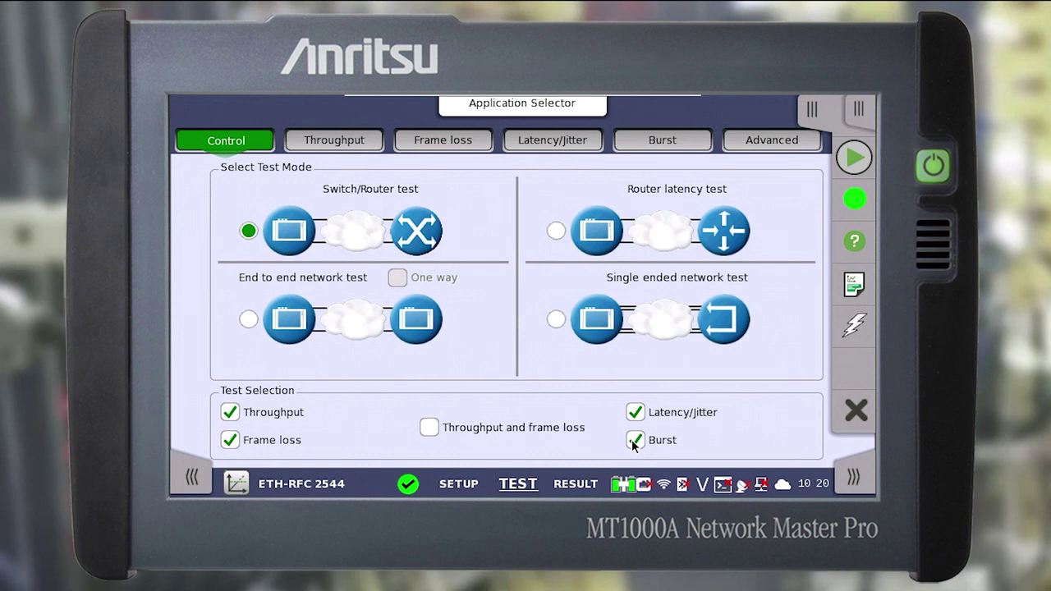
left_click(344, 142)
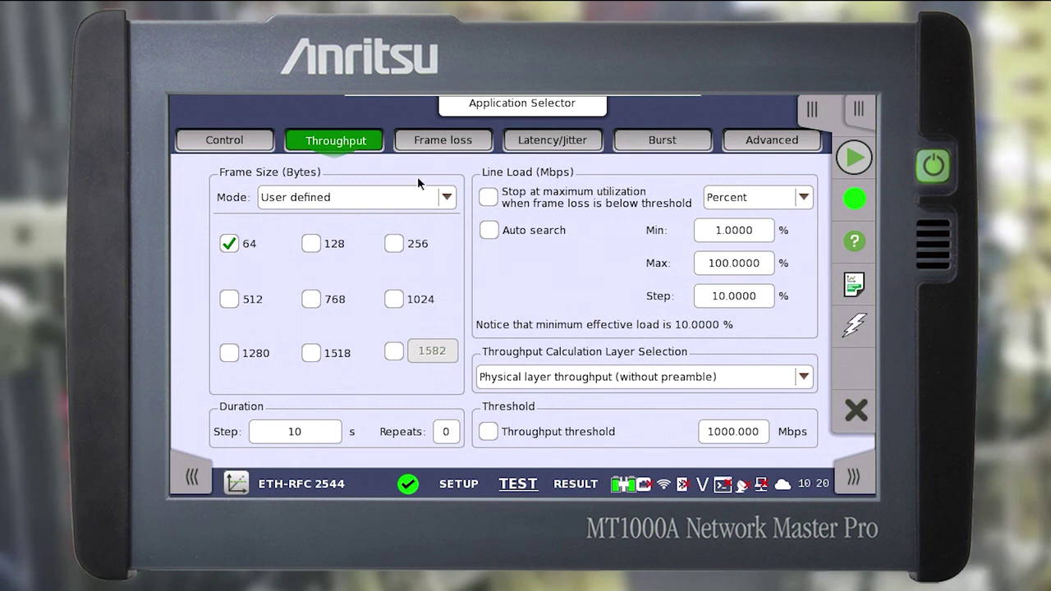
Keep User defined frame sizes and add 128, 1024, 1518 and jumbo to Throughput.
left_click(447, 199)
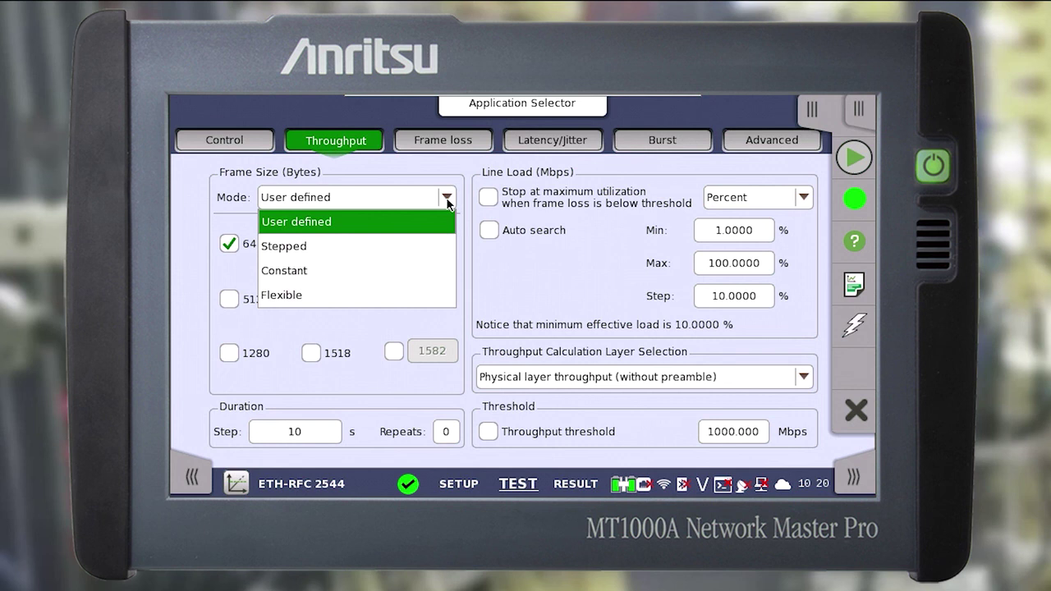
left_click(416, 212)
left_click(312, 243)
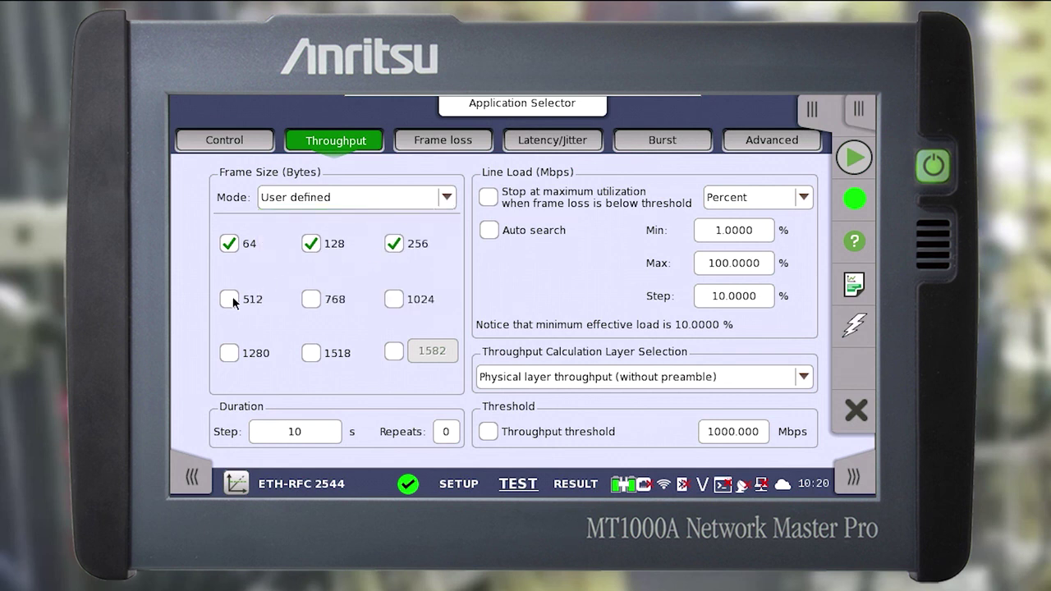
left_click(394, 299)
left_click(310, 353)
left_click(394, 352)
Set the jumbo frame size to 16000 bytes and the duration step to 3 s, keeping load in Percent.
left_click(429, 351)
left_click(700, 214)
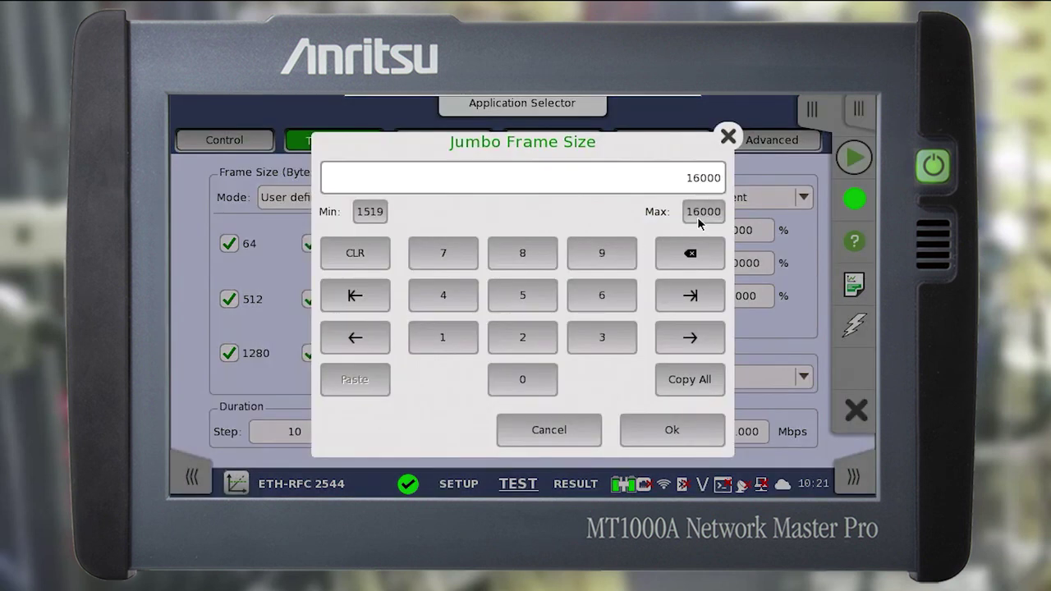
left_click(652, 434)
left_click(326, 435)
left_click(370, 212)
left_click(628, 423)
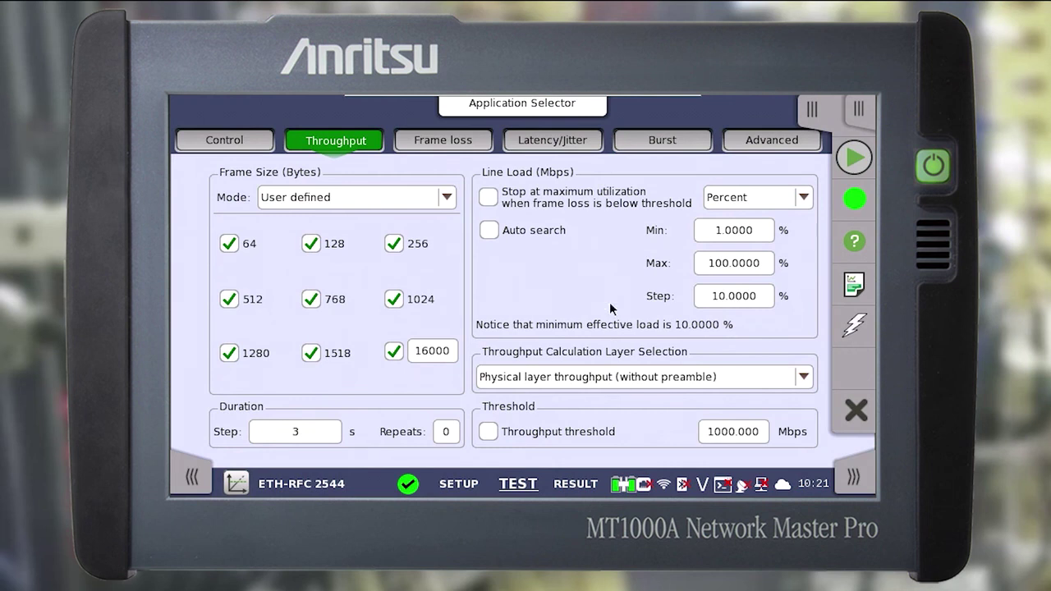
left_click(807, 206)
left_click(807, 206)
Leave Auto search off and set the Throughput minimum load to 20 %.
left_click(487, 231)
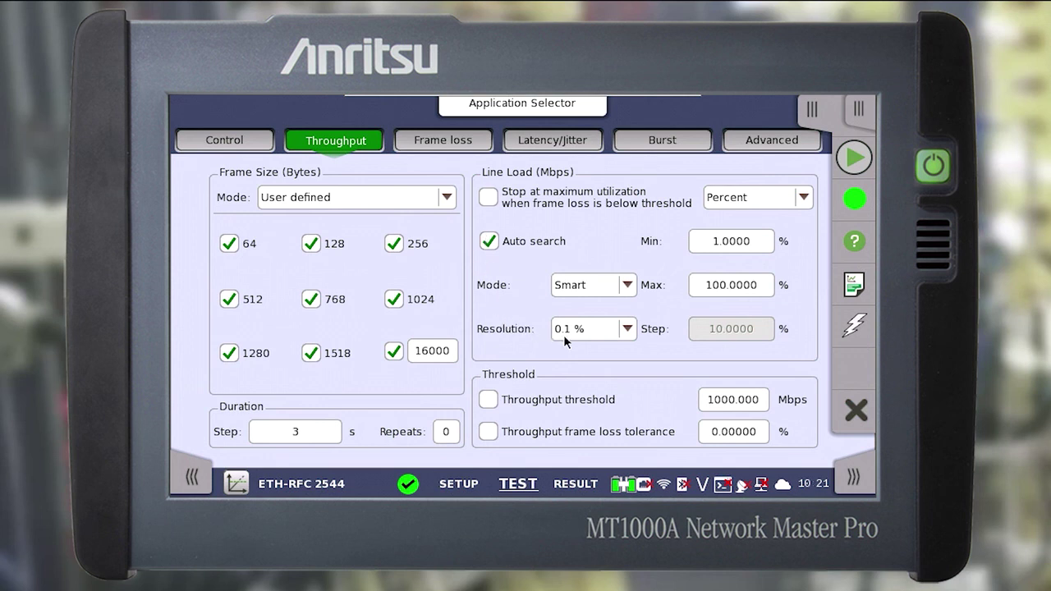
left_click(628, 329)
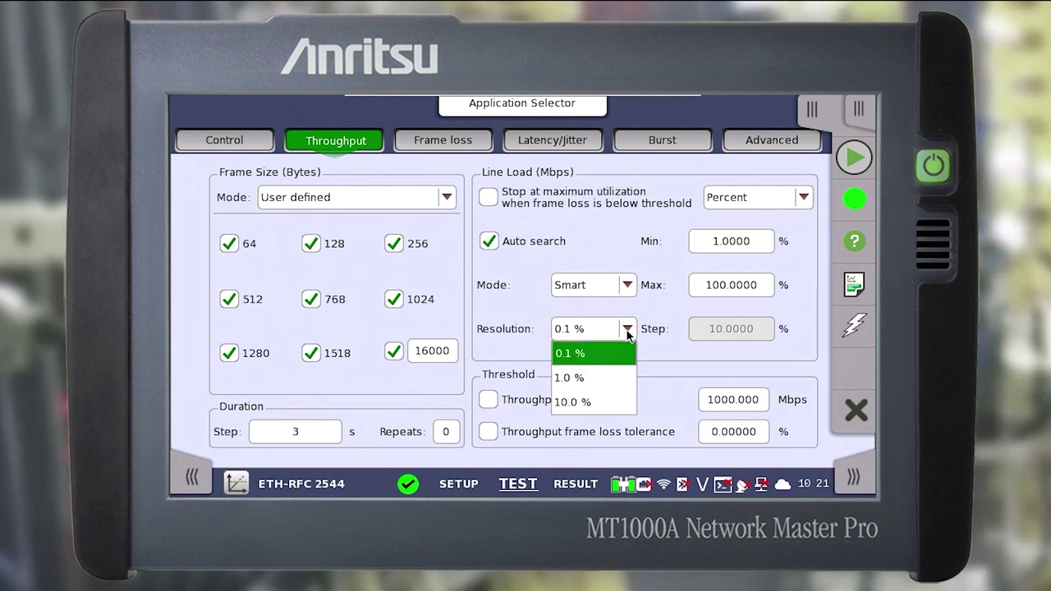
left_click(629, 331)
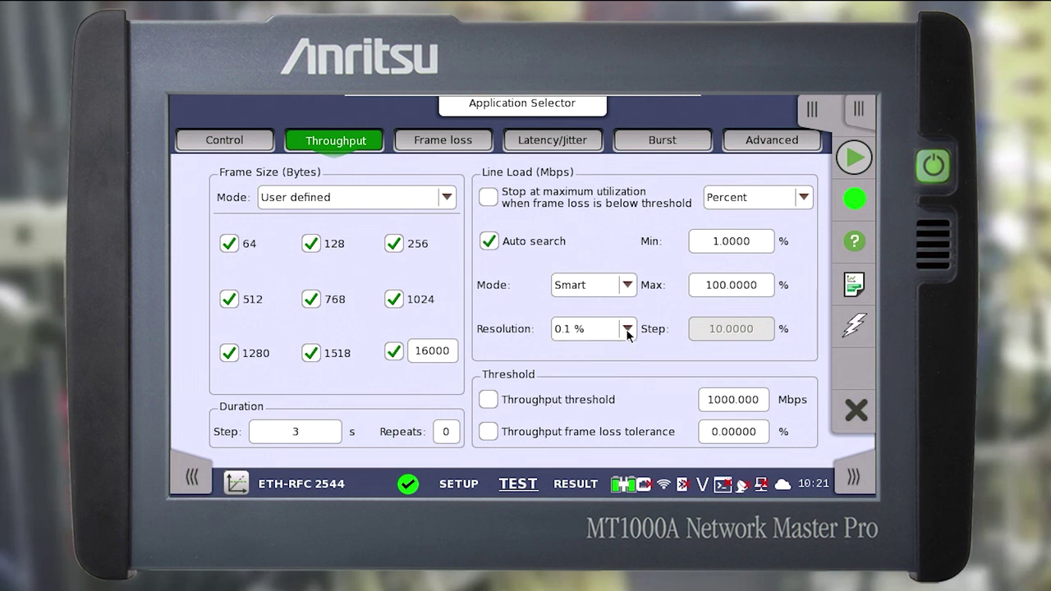
left_click(490, 242)
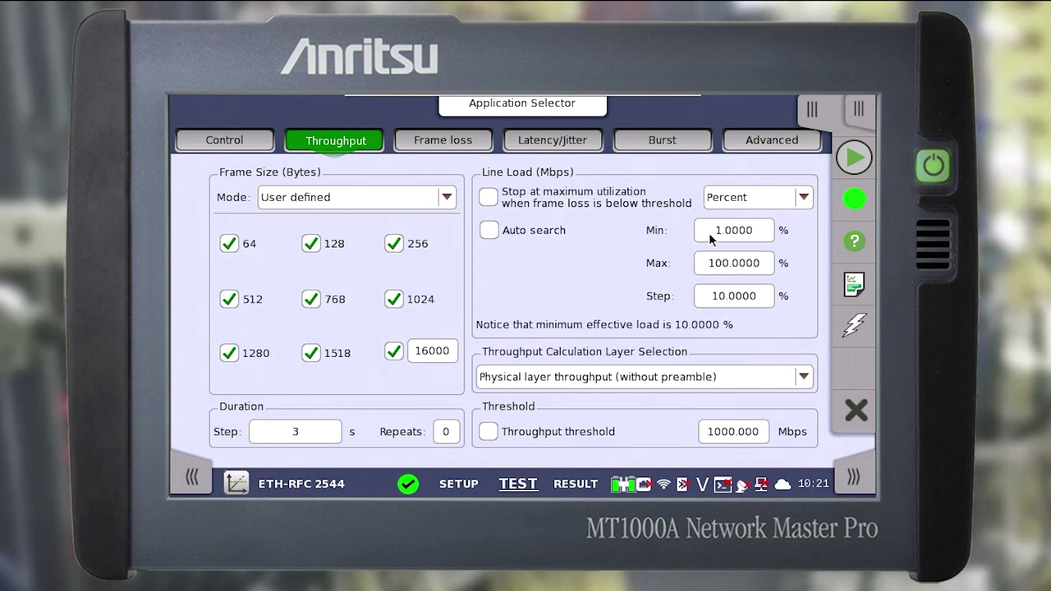
left_click(710, 234)
left_click(520, 336)
left_click(521, 375)
left_click(642, 441)
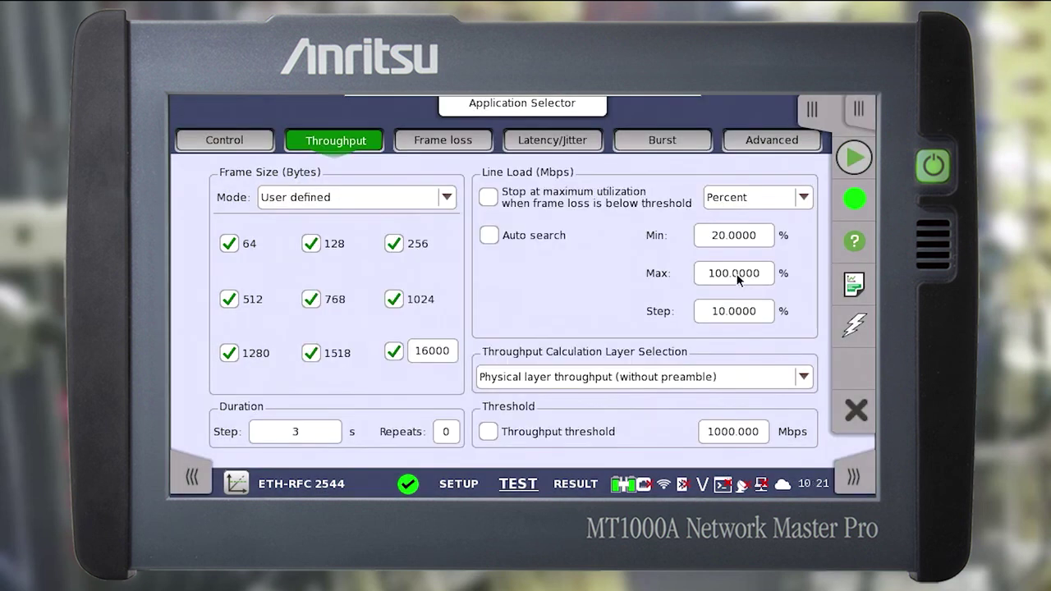
Set a 20 % load step and Network layer throughput, then view Frame loss settings.
left_click(725, 317)
left_click(521, 336)
left_click(521, 378)
left_click(642, 436)
left_click(597, 382)
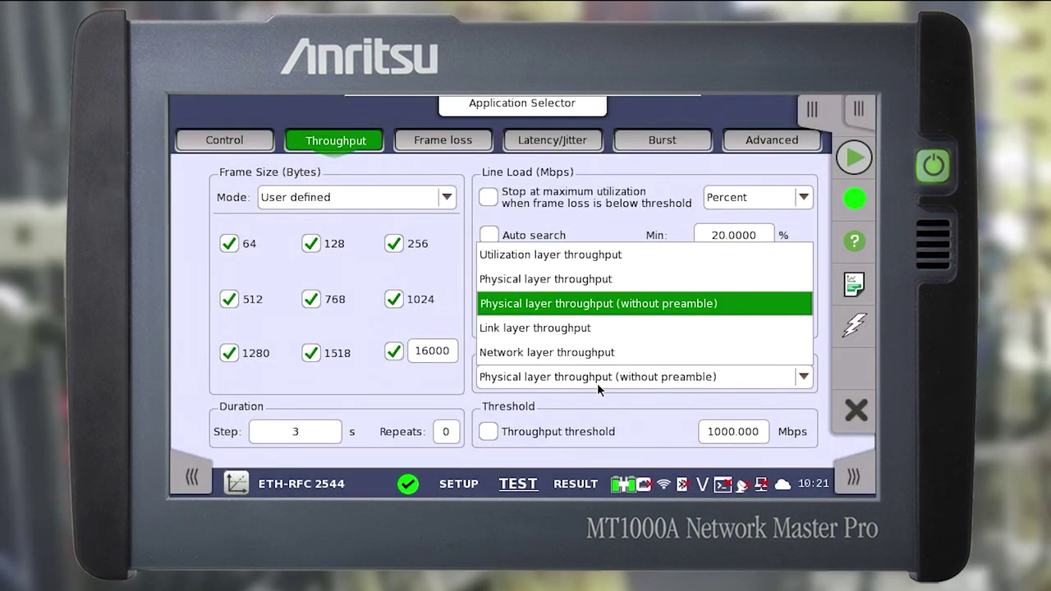
left_click(595, 354)
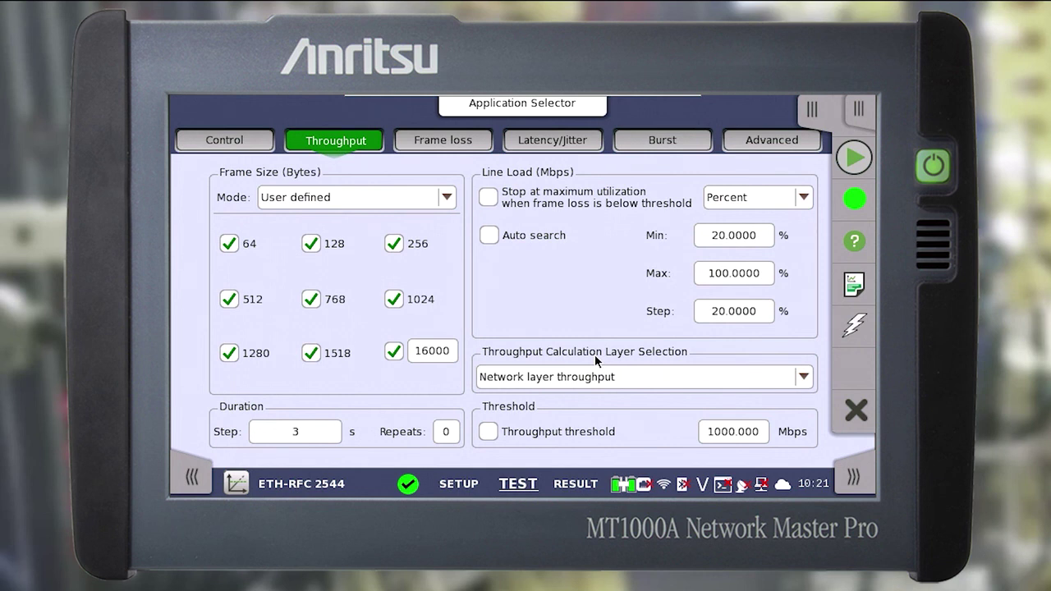
left_click(452, 143)
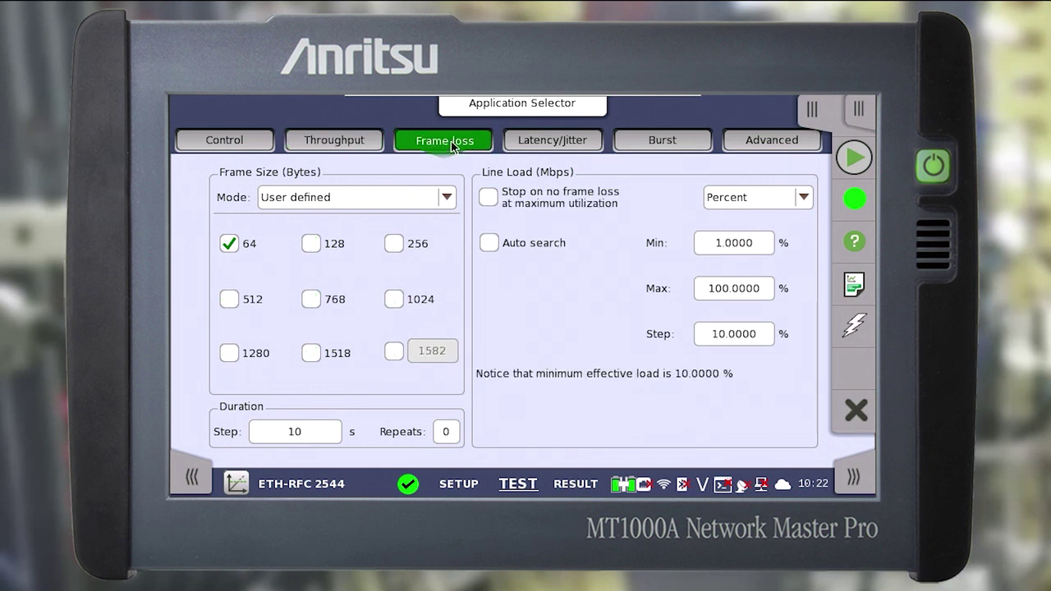
Add the 128, 256, 512, 768, 1024, 1280, 1518 and jumbo frame sizes to Frame loss.
left_click(311, 243)
left_click(395, 243)
left_click(228, 299)
left_click(310, 299)
left_click(394, 299)
left_click(228, 353)
left_click(310, 353)
left_click(394, 352)
Set the Frame loss jumbo size to 16000 bytes and the duration step to 3 s.
left_click(433, 350)
type("16000")
left_click(676, 430)
left_click(295, 431)
type("3")
left_click(676, 429)
Set 20 % minimum load and 20 % step, enabling Stop on no frame loss.
left_click(722, 243)
left_click(522, 337)
left_click(522, 379)
left_click(672, 430)
left_click(727, 335)
left_click(522, 337)
left_click(526, 379)
left_click(672, 430)
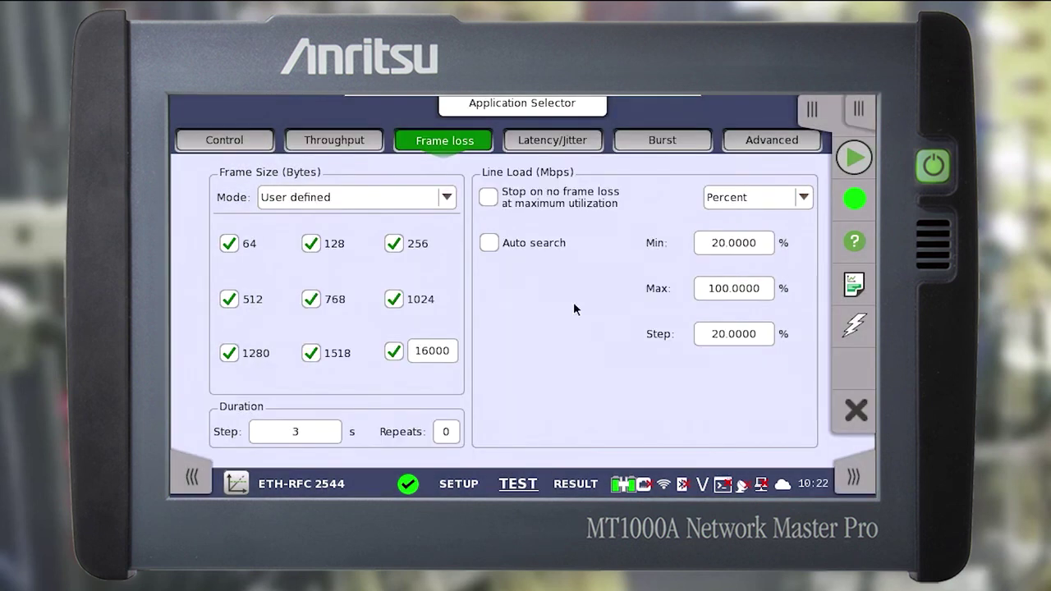
left_click(490, 197)
left_click(516, 145)
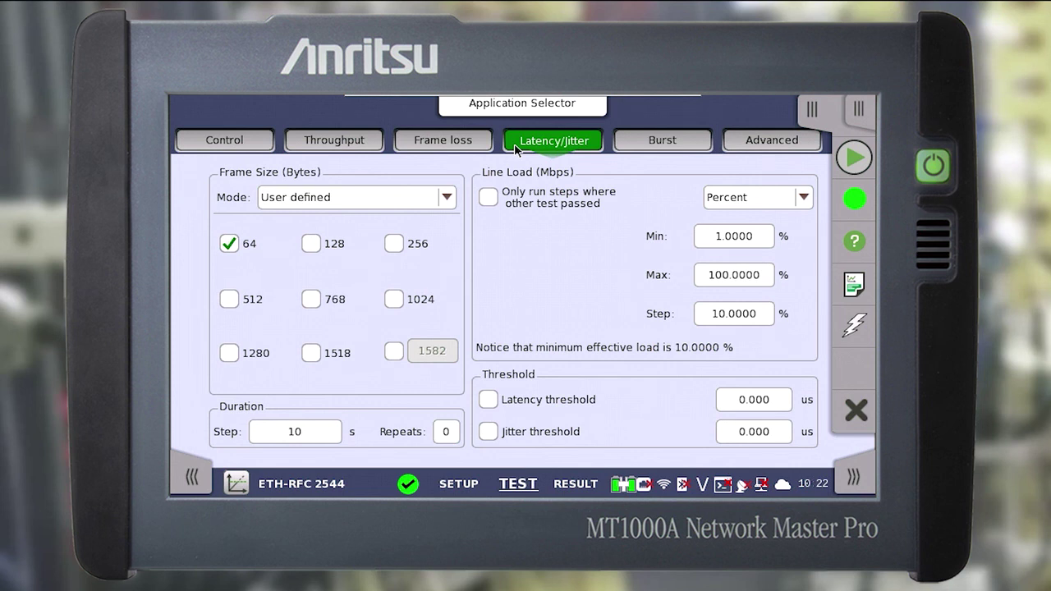
Include every latency/jitter frame size from 128 to 1518, plus a 16000-byte jumbo frame.
left_click(312, 244)
left_click(395, 244)
left_click(230, 299)
left_click(312, 299)
left_click(395, 298)
left_click(239, 353)
left_click(311, 353)
left_click(394, 351)
left_click(433, 350)
type("16000")
left_click(657, 431)
Set the latency/jitter duration step to 3 s.
left_click(328, 433)
type("3")
left_click(649, 432)
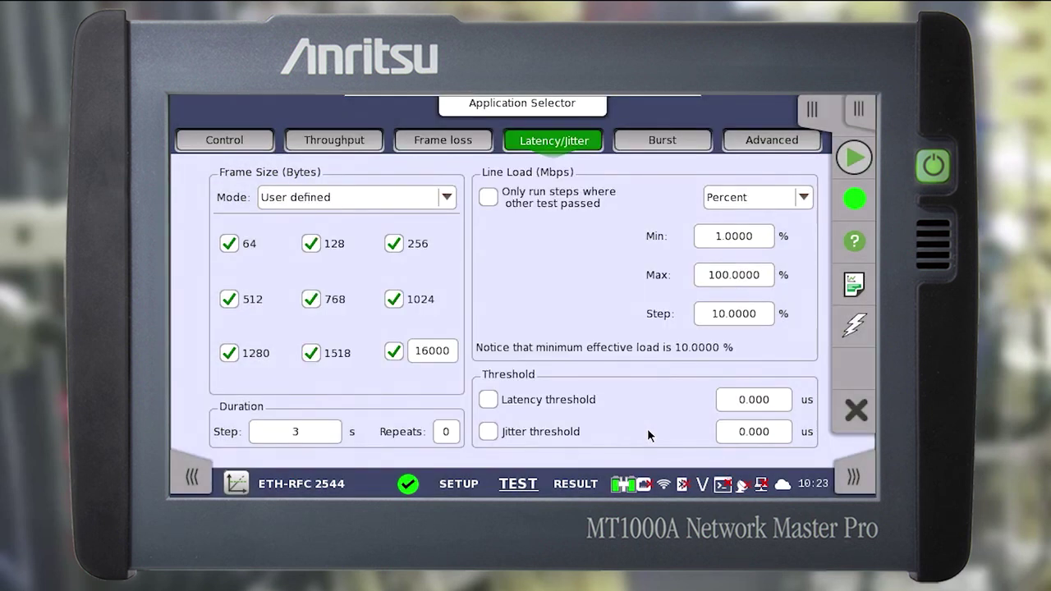
Run latency/jitter only on steps that passed Frame loss, with tolerance level 80.
left_click(488, 197)
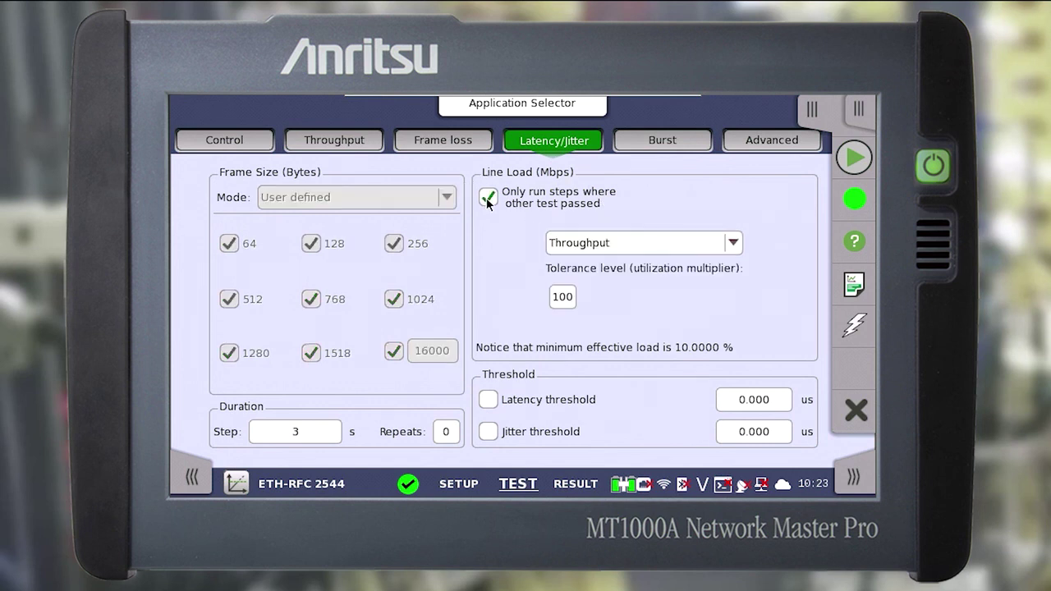
left_click(622, 245)
left_click(606, 293)
left_click(565, 301)
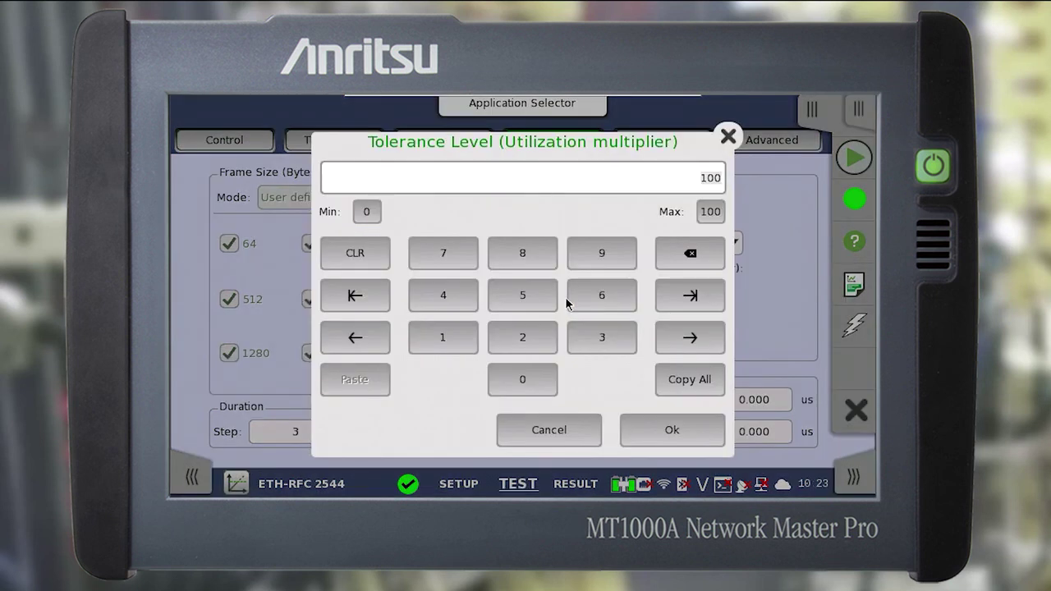
left_click(536, 258)
left_click(535, 383)
left_click(631, 428)
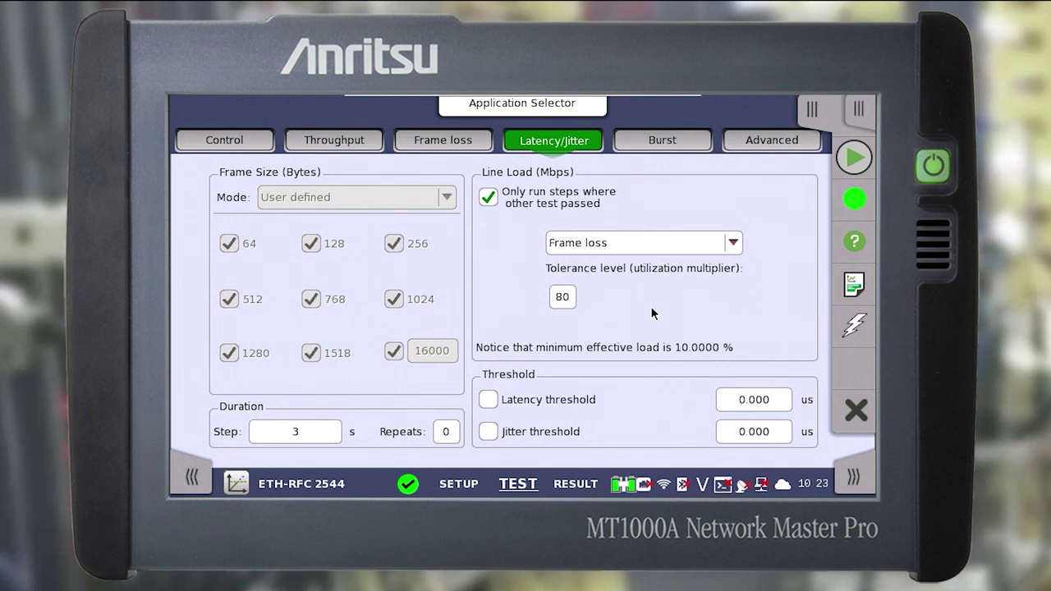
left_click(638, 141)
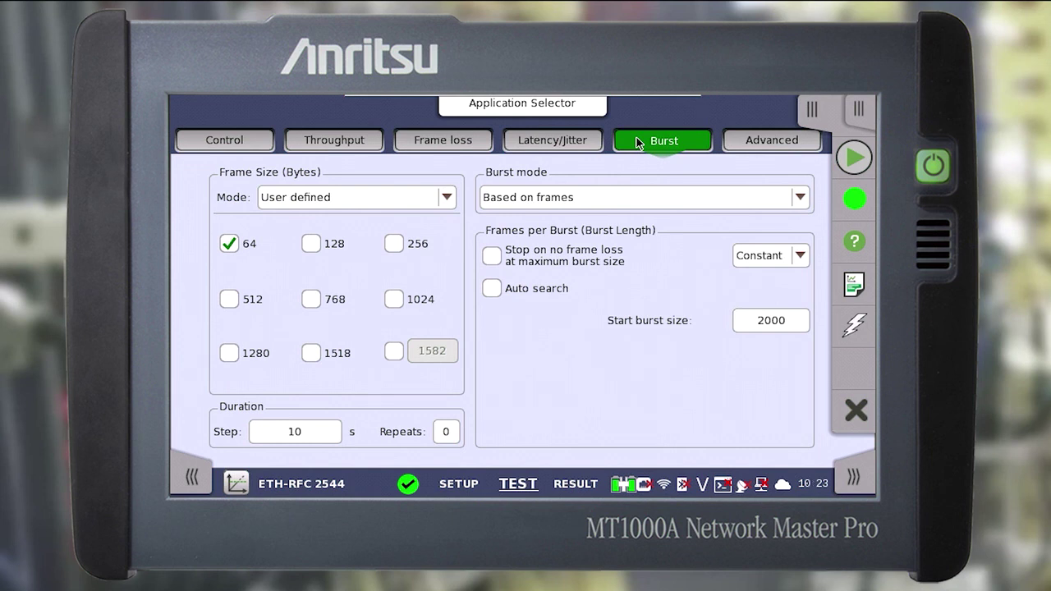
Include burst frame sizes 128 through 1518 plus a 16000-byte jumbo frame.
left_click(310, 244)
left_click(393, 243)
left_click(229, 299)
left_click(310, 299)
left_click(393, 299)
left_click(228, 353)
left_click(310, 353)
left_click(393, 351)
left_click(432, 351)
left_click(689, 211)
left_click(672, 430)
Set the burst step duration to 3 s and keep a Constant burst length.
left_click(294, 431)
left_click(595, 349)
left_click(671, 429)
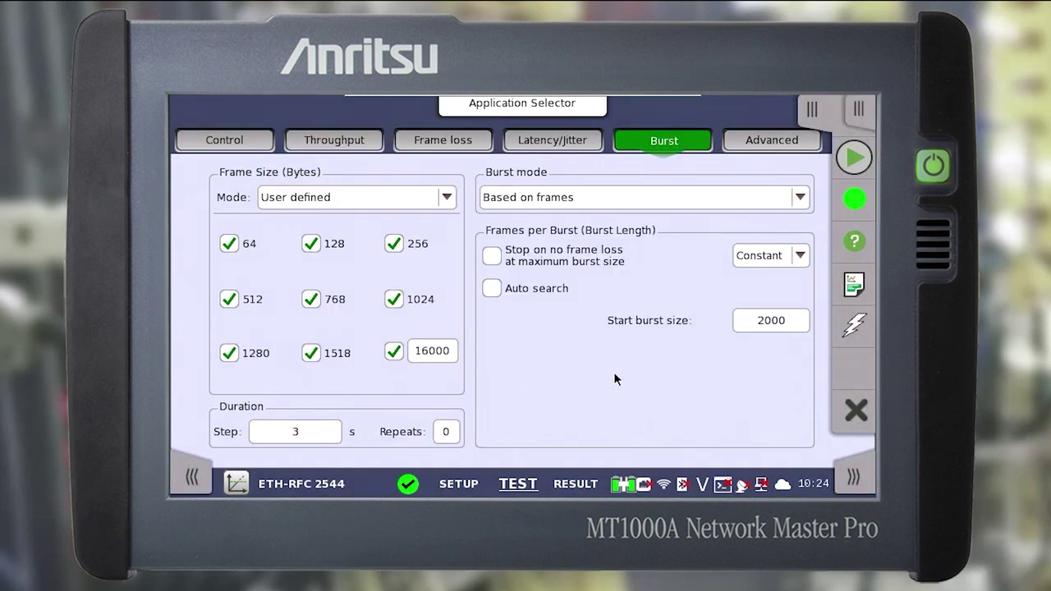
left_click(794, 257)
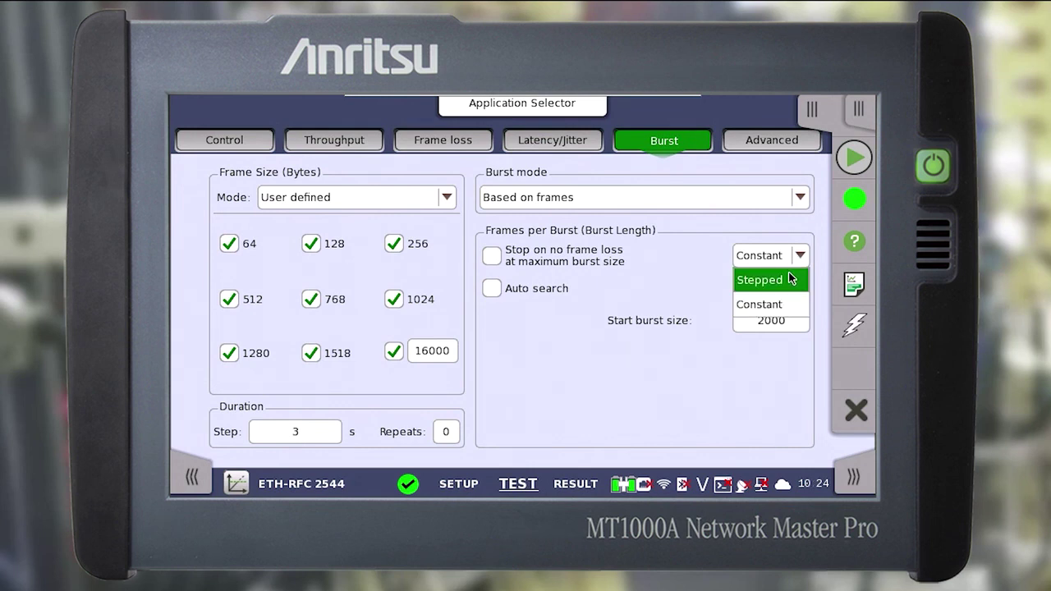
left_click(764, 280)
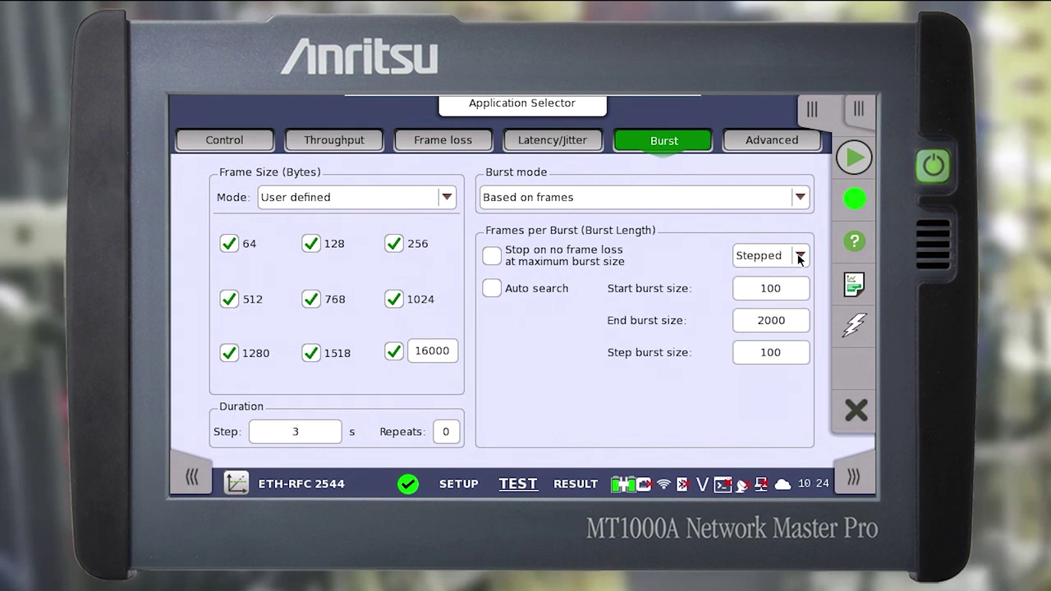
left_click(491, 288)
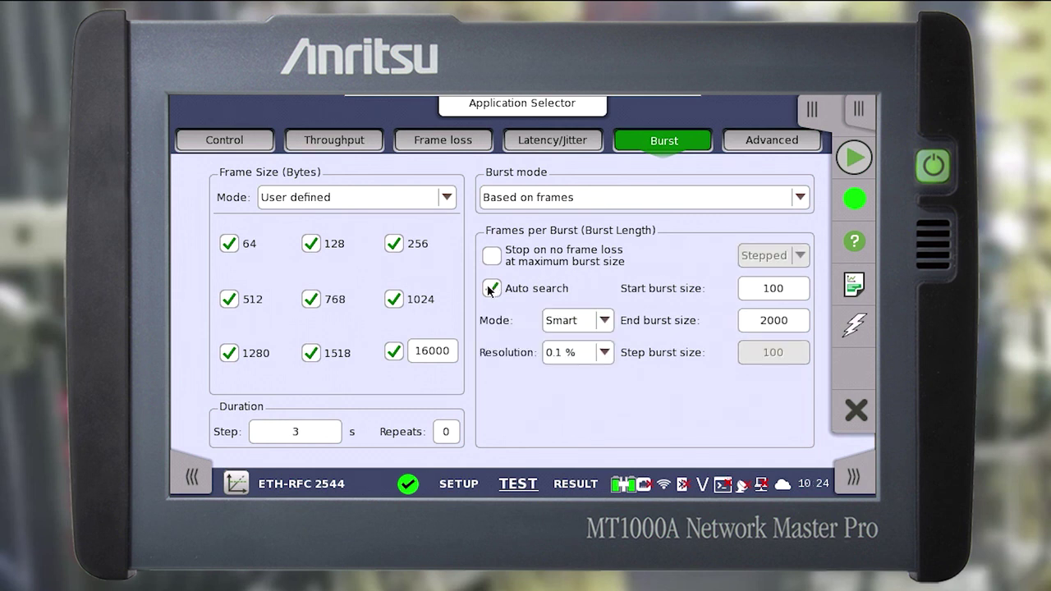
left_click(491, 288)
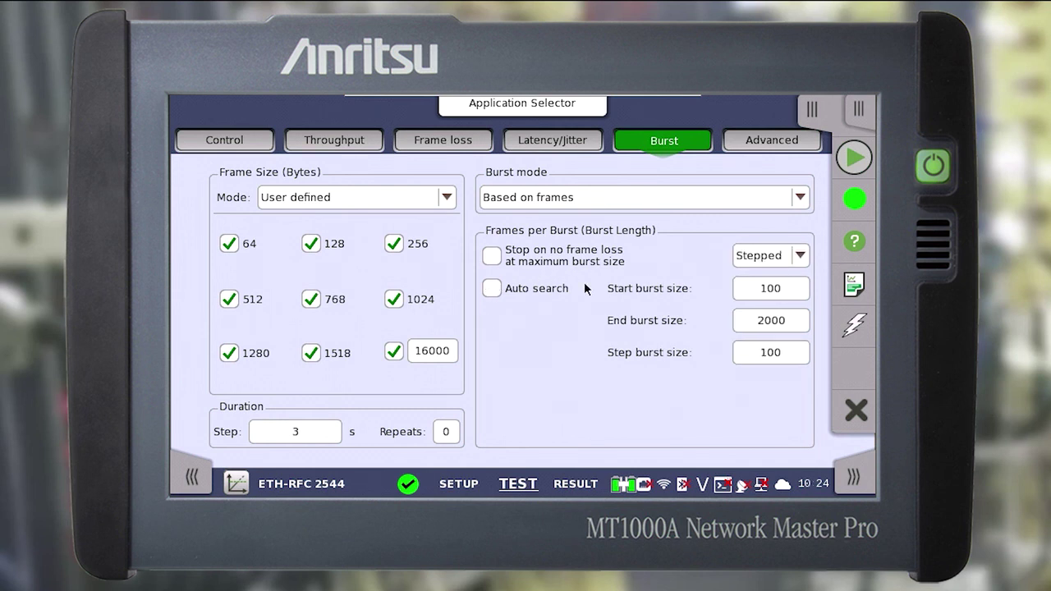
left_click(794, 259)
left_click(773, 302)
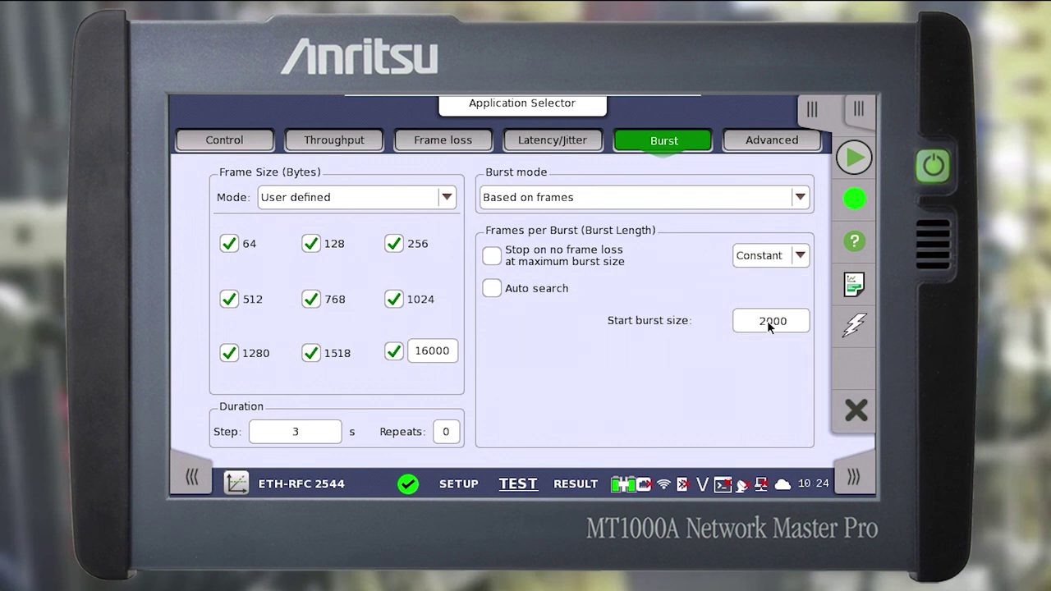
Set the start burst size to 3000000 and enable 'Stop on no frame loss'.
left_click(767, 320)
left_click(581, 342)
left_click(545, 375)
left_click(545, 375)
left_click(544, 375)
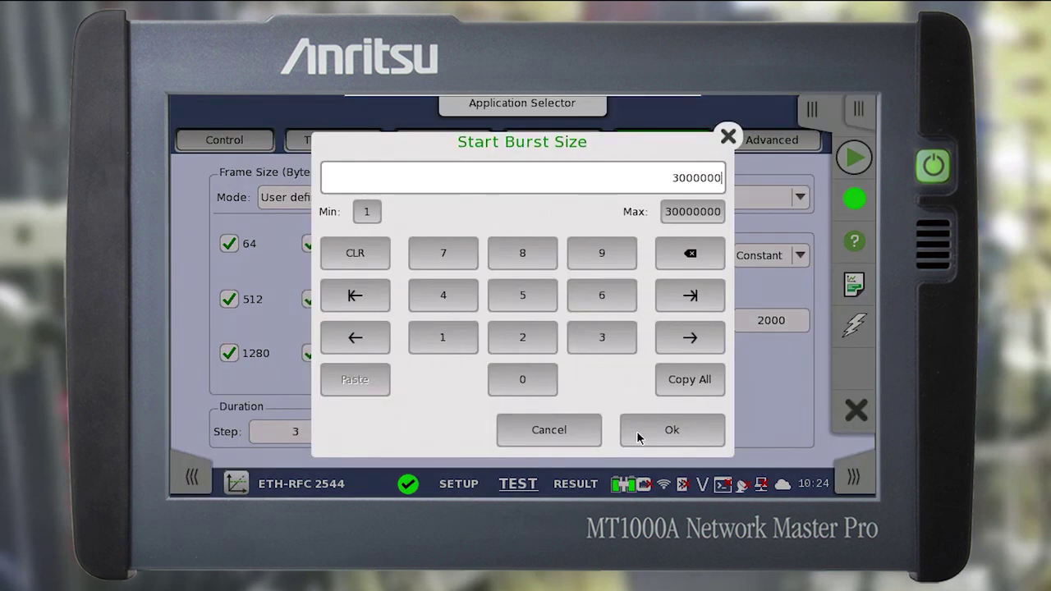
left_click(638, 436)
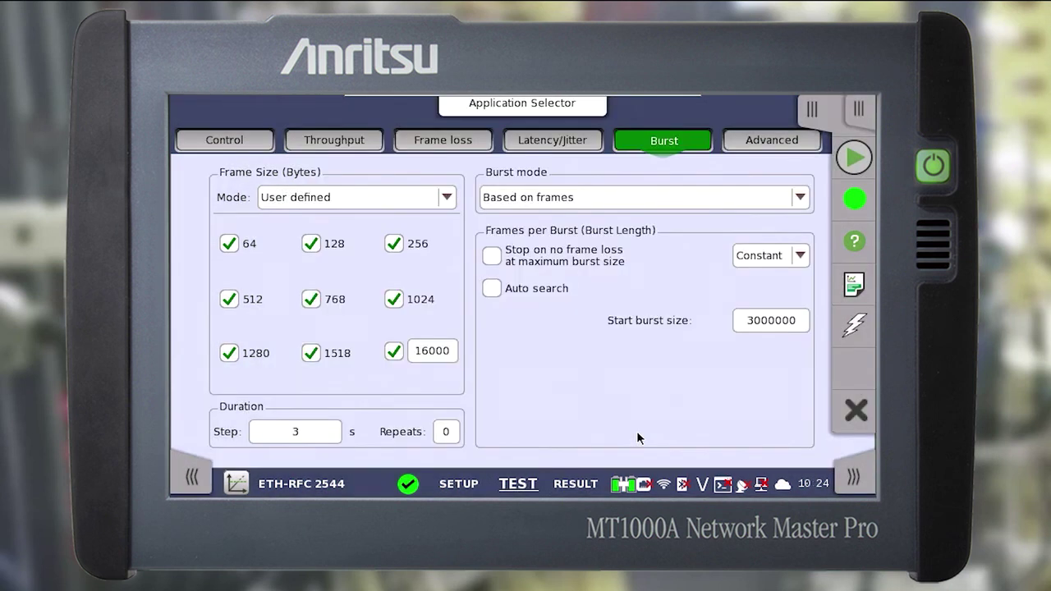
left_click(492, 258)
left_click(735, 143)
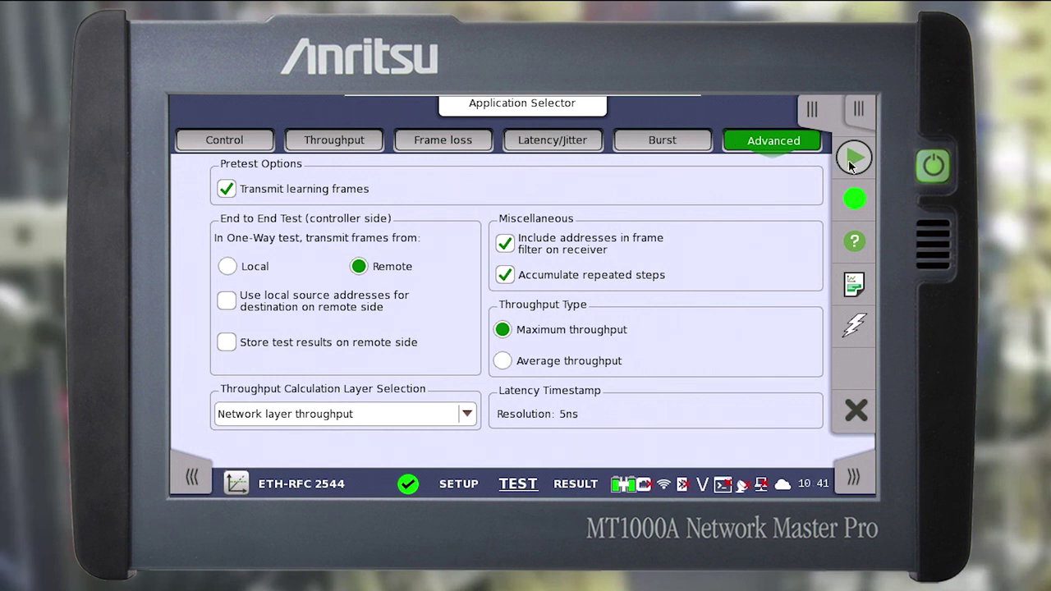
Start the configured RFC 2544 test from the Advanced settings page.
left_click(854, 158)
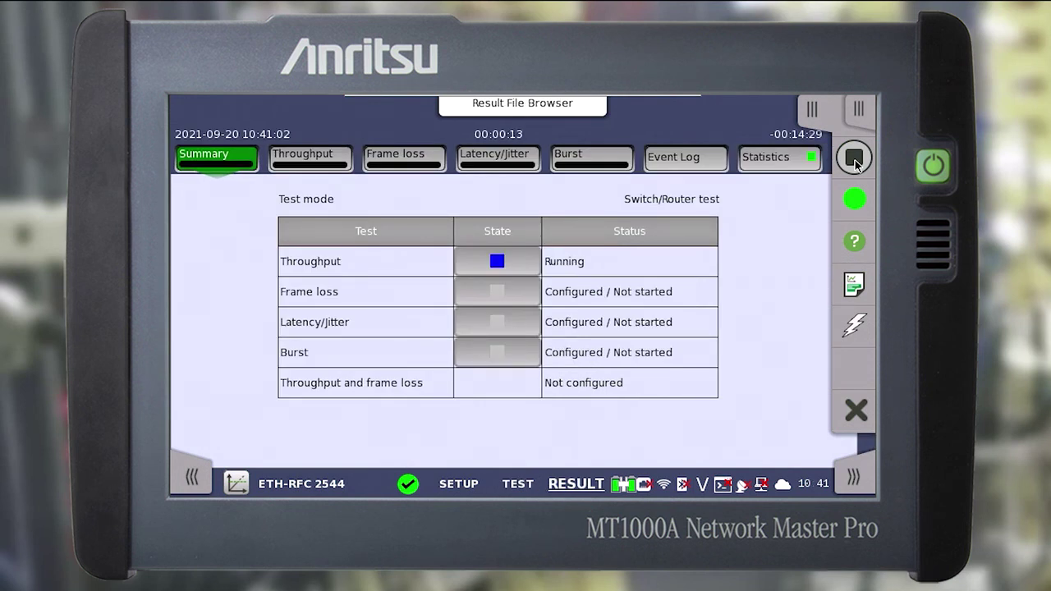
Check the live Throughput, Frame loss and Latency/Jitter results, then wait on Summary for completion.
left_click(320, 158)
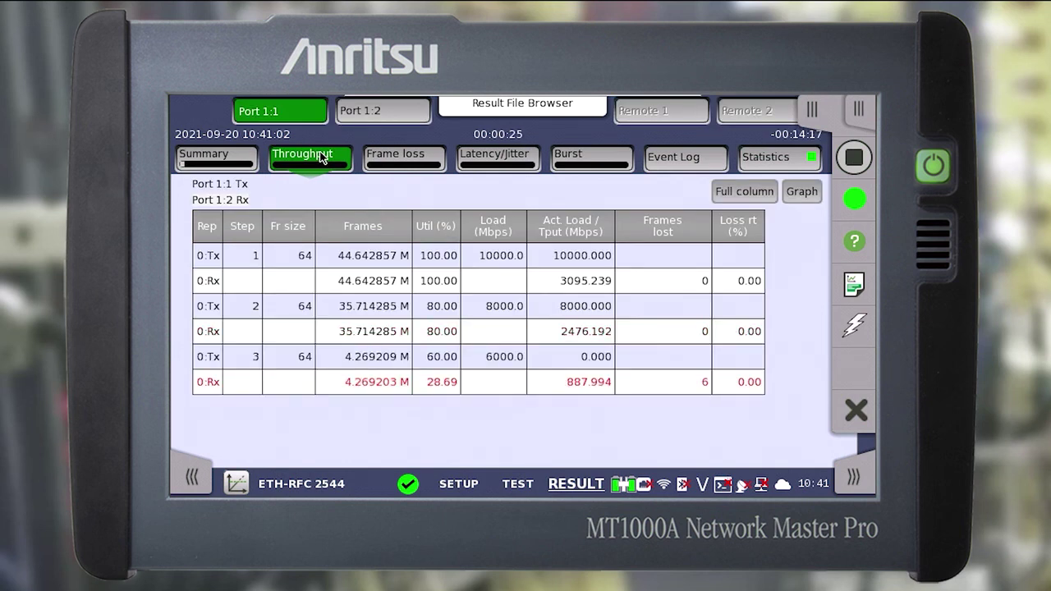
left_click(412, 156)
left_click(479, 162)
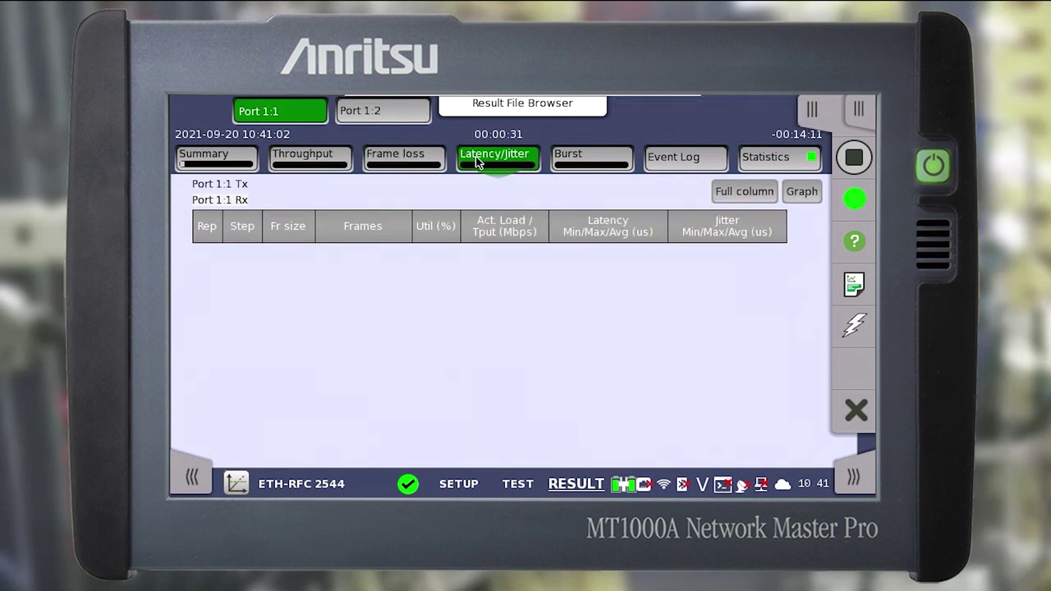
left_click(231, 161)
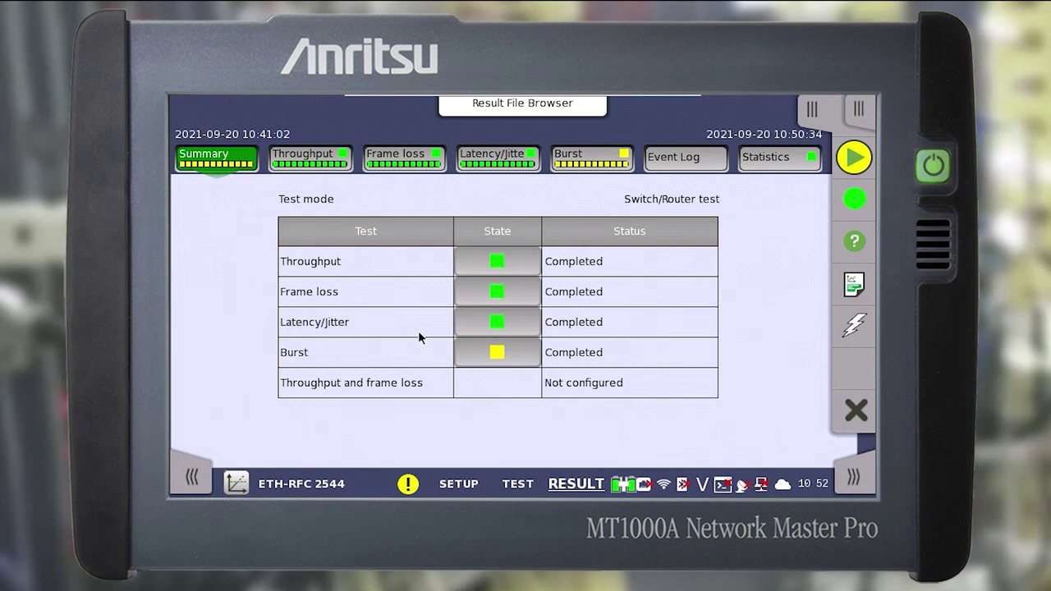
Open the Throughput results and graph max error-free utilization for each frame size.
left_click(467, 261)
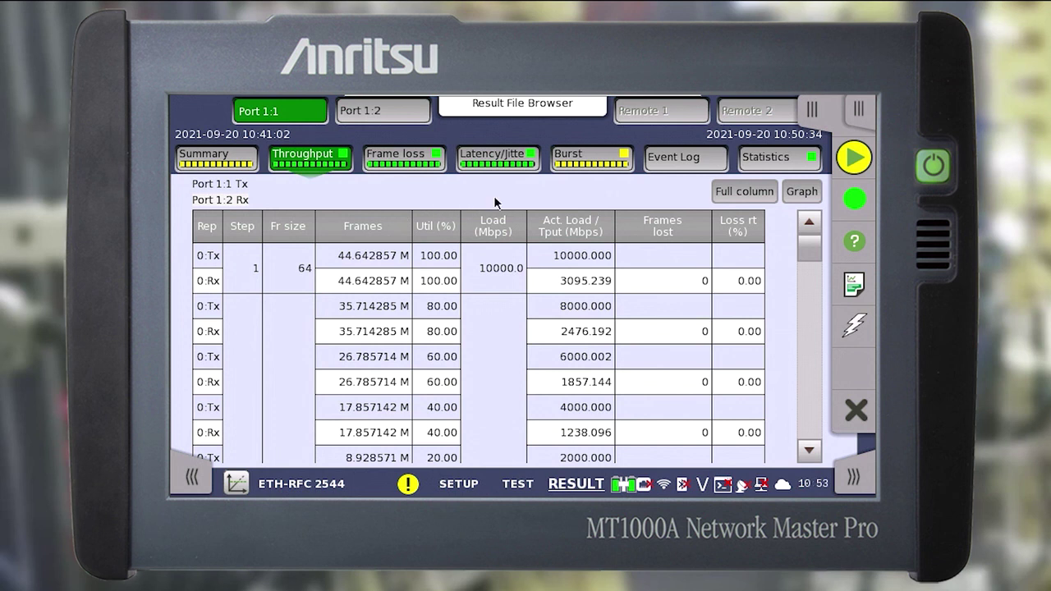
left_click(792, 192)
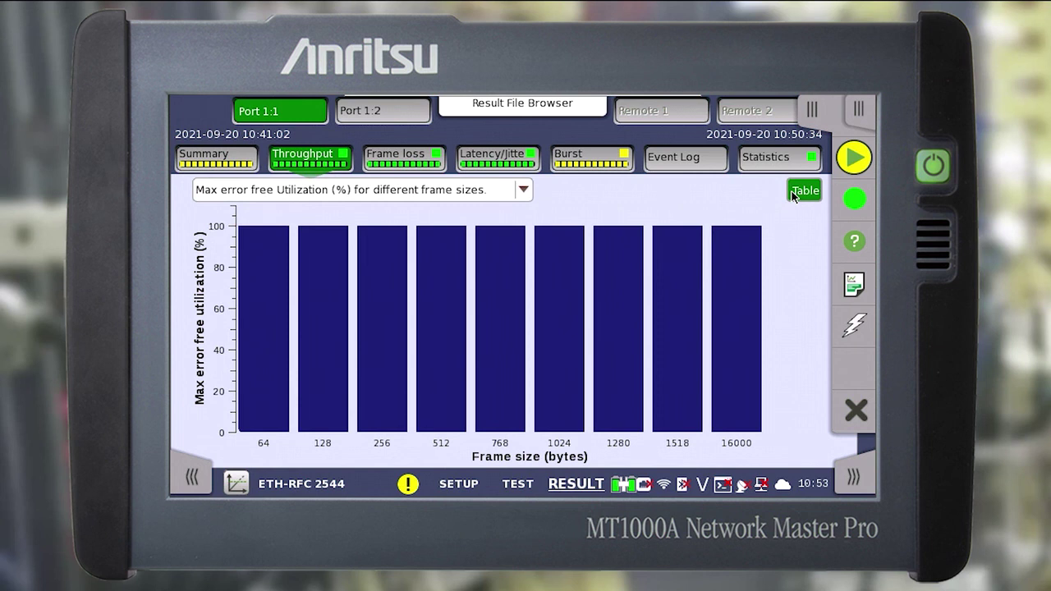
Switch the chart to 'Max error free throughput (Mbps) for different frame sizes'.
left_click(522, 192)
left_click(491, 238)
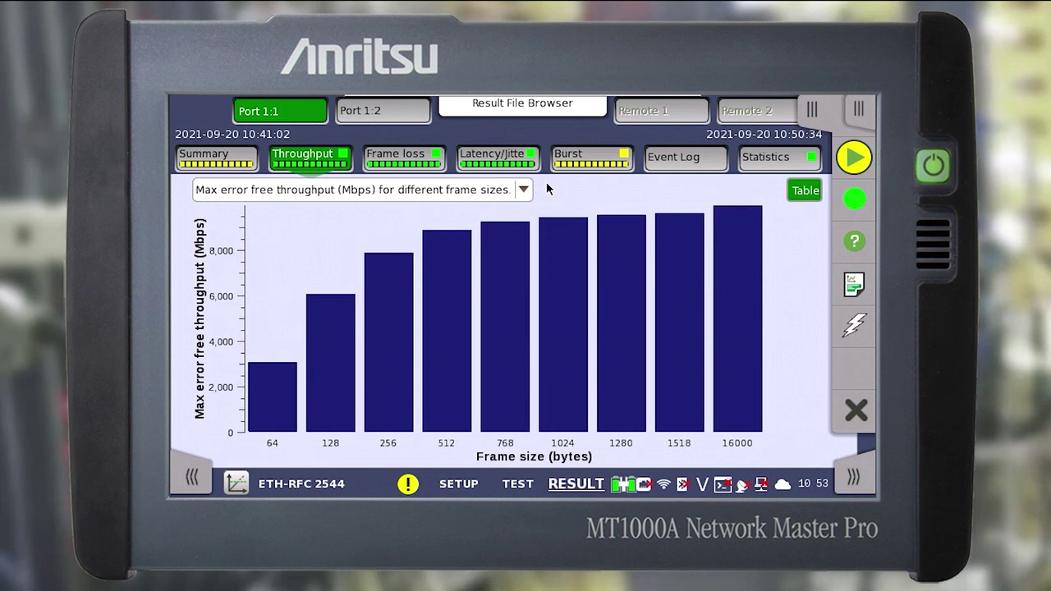
Review the Frame loss, Latency/Jitter, Burst, Event Log and Ethernet performance Statistics results.
left_click(445, 168)
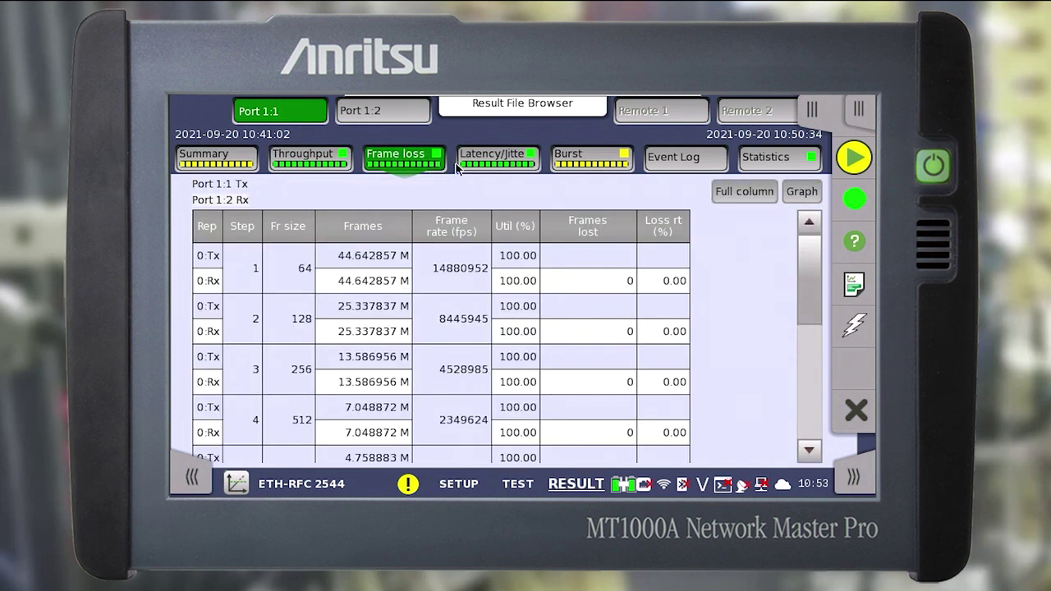
left_click(489, 164)
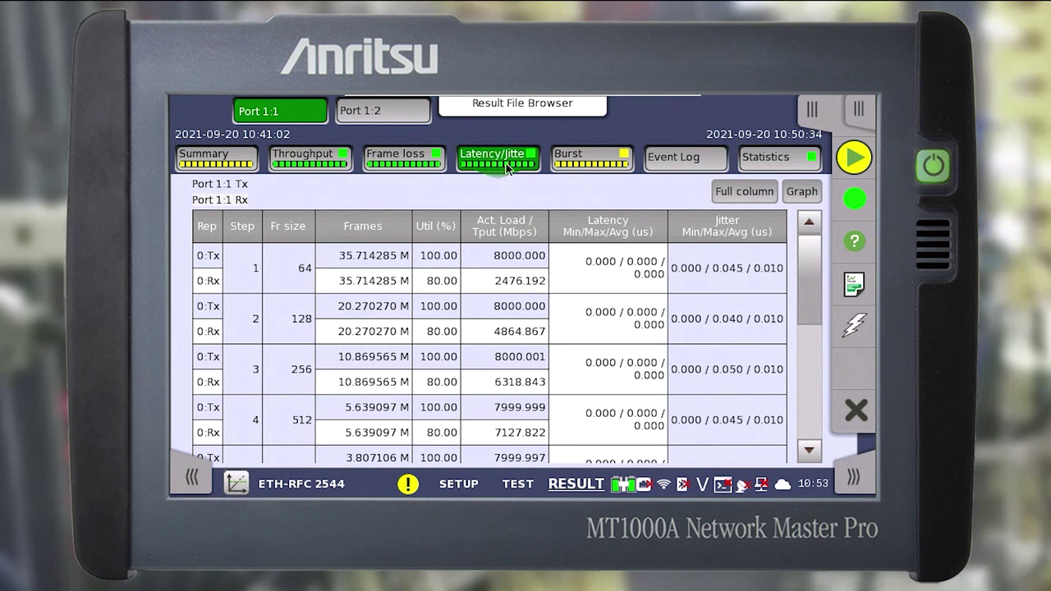
left_click(606, 167)
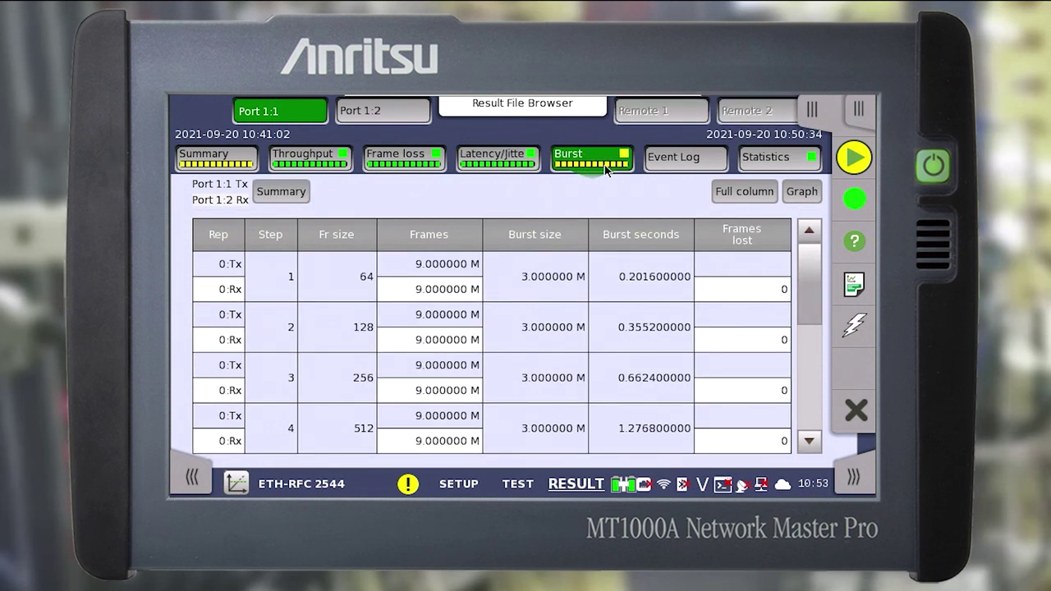
left_click(667, 164)
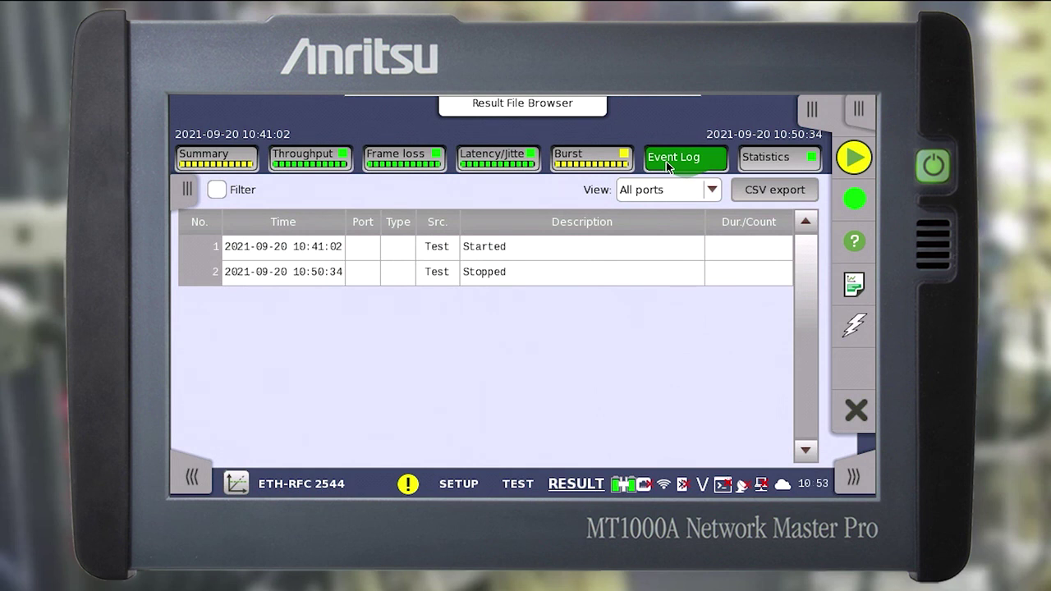
left_click(747, 161)
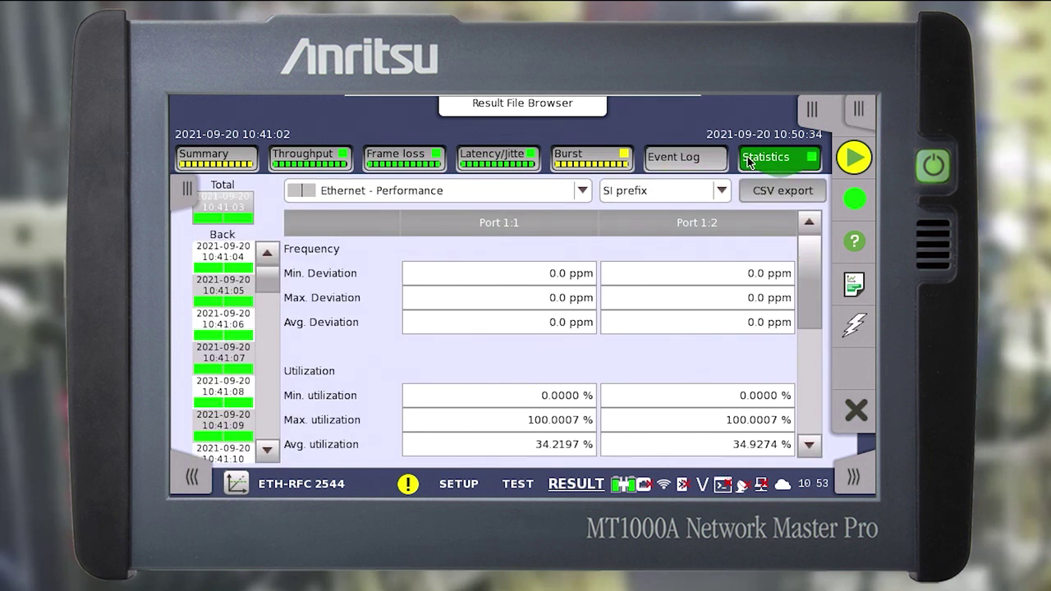
Keep Ethernet - Performance statistics shown and open the RFC2544 - Basic PDF Report Generator.
mouse_move(272, 283)
left_mouse_down()
mouse_move(272, 316)
mouse_move(271, 273)
left_mouse_up()
left_click(580, 194)
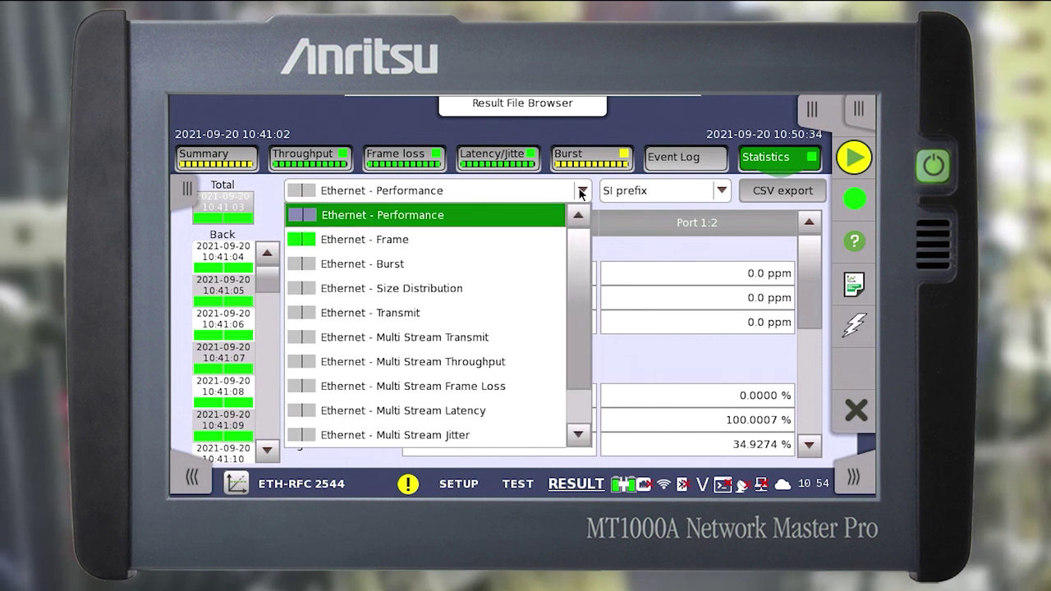
left_click_drag(576, 249, 579, 214)
left_click(580, 192)
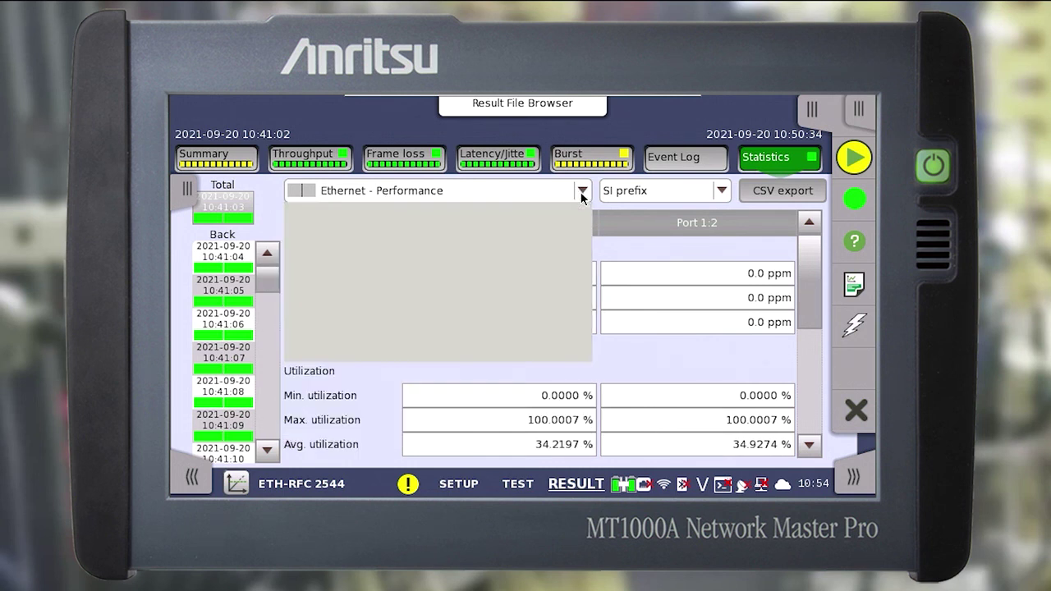
left_click(850, 286)
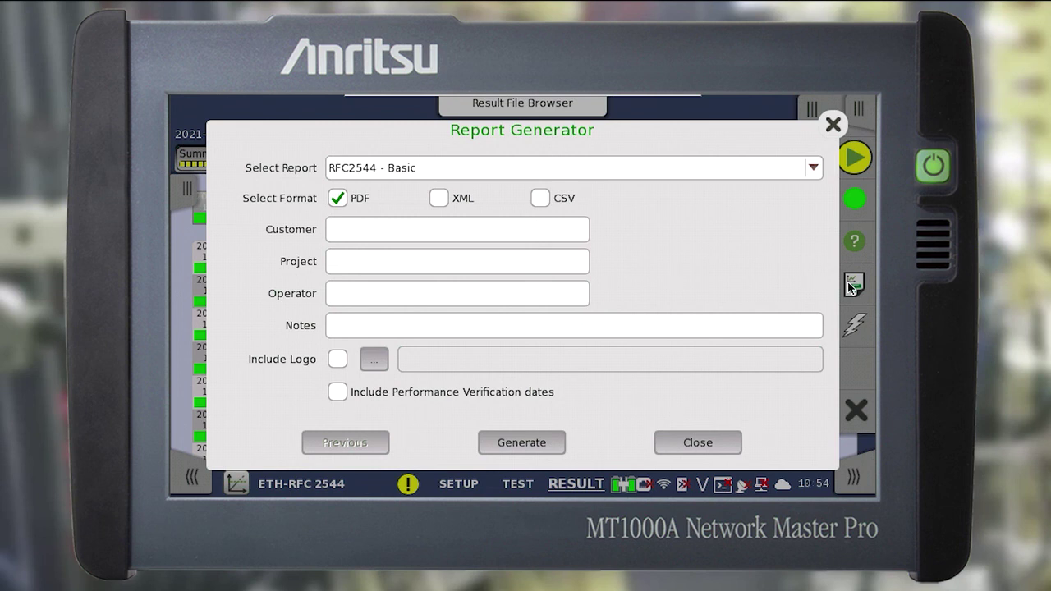
Generate the report, overwrite RFC 2544 Test.pdf with it, and view the PDF.
left_click(522, 444)
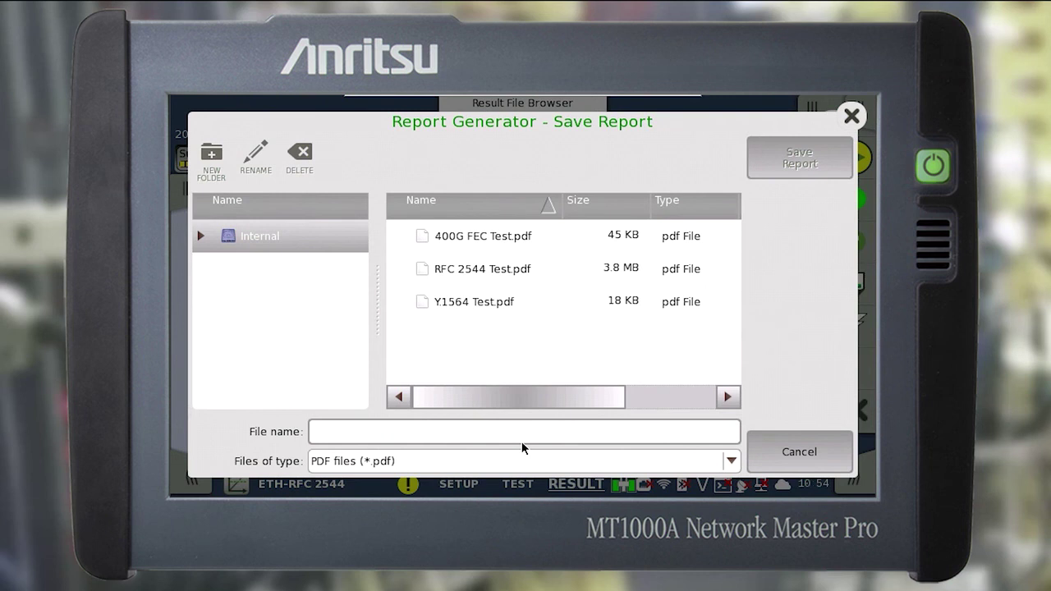
left_click(500, 268)
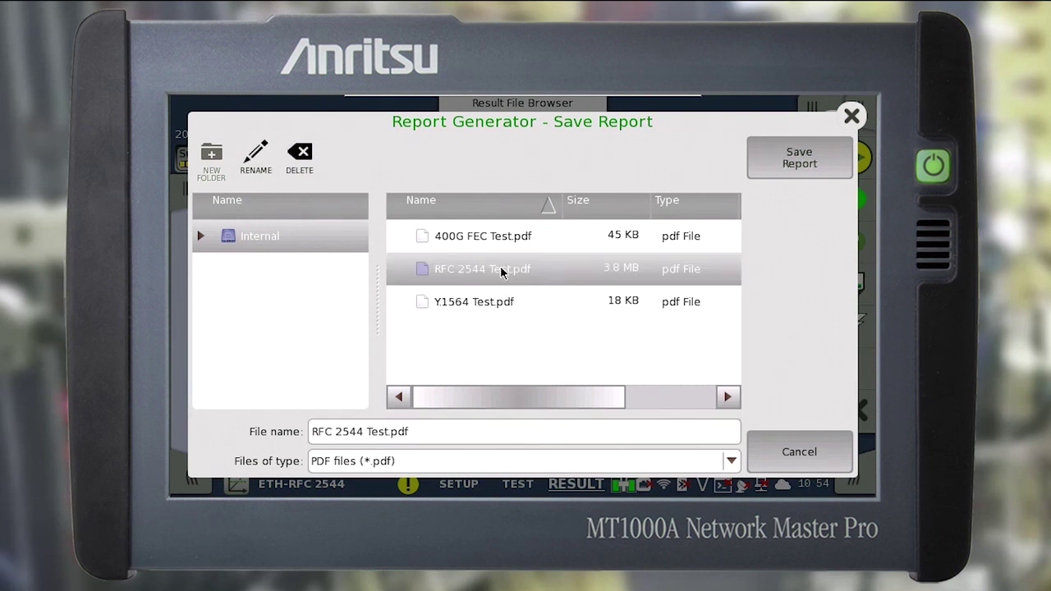
left_click(776, 171)
left_click(547, 326)
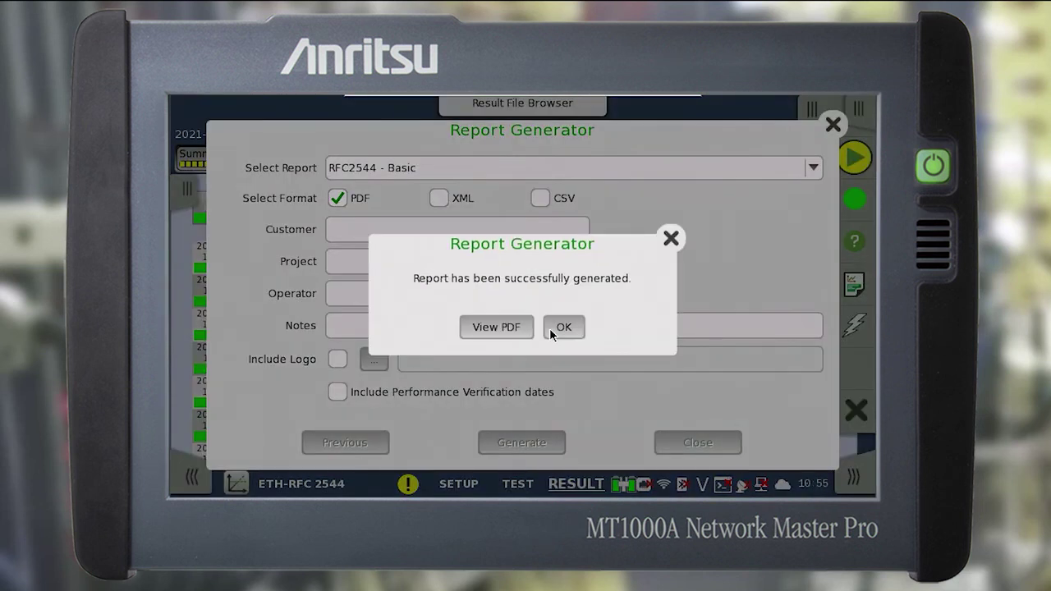
left_click(500, 327)
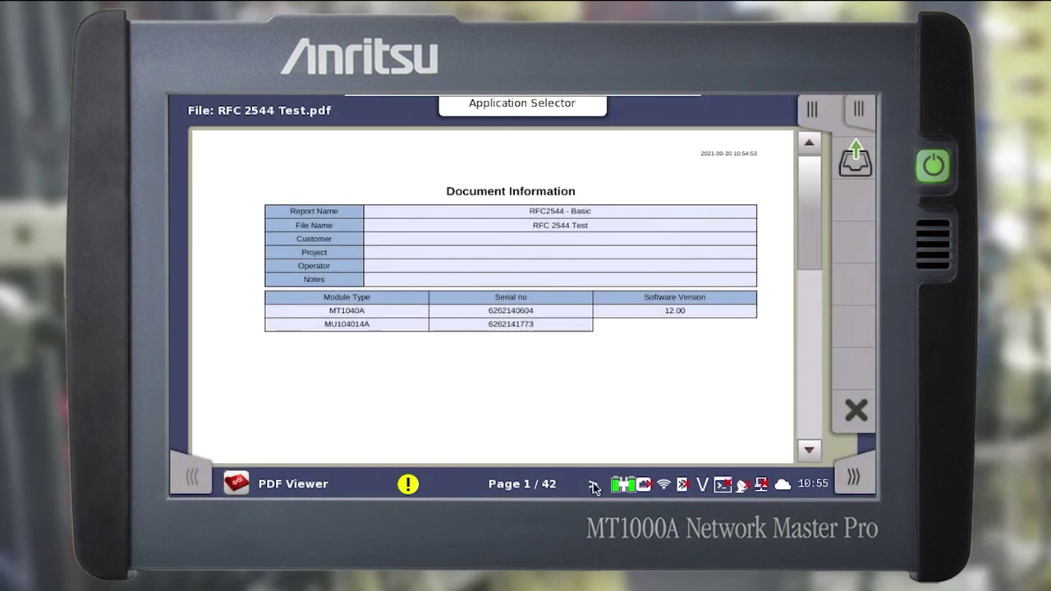
Page through RFC 2544 Test.pdf to page 7, close it, and return to ETH-RFC 2544.
left_click(593, 486)
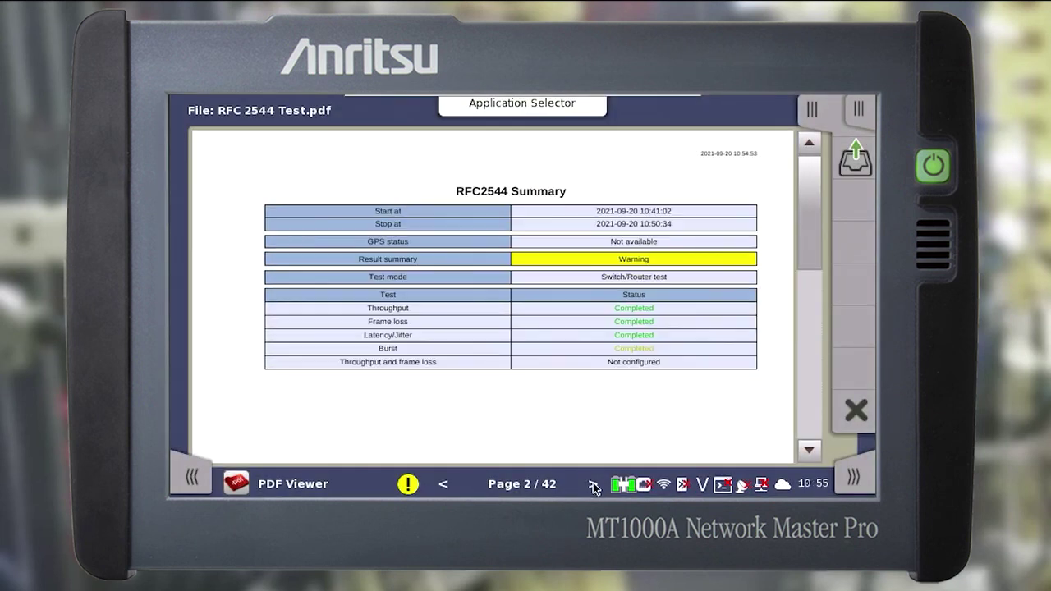
left_click(593, 486)
left_click(593, 486)
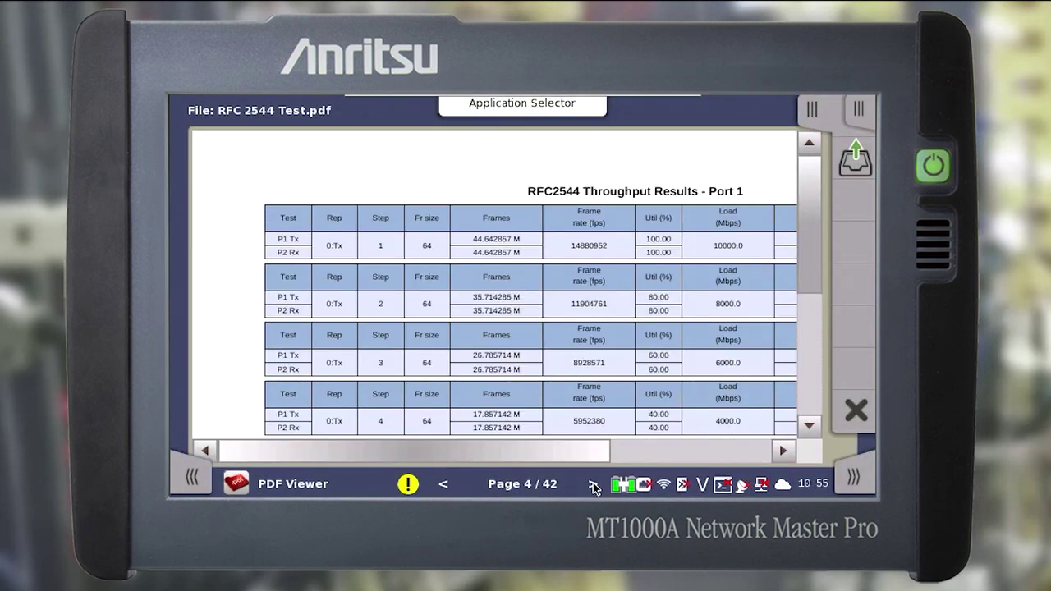
left_click(593, 486)
left_click(593, 486)
left_click(593, 486)
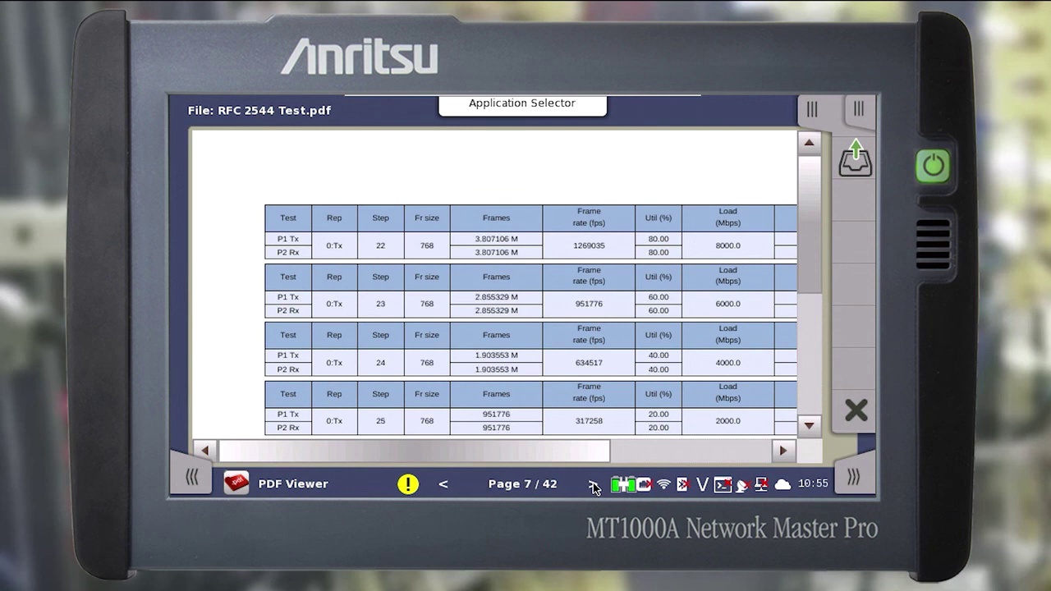
left_click(852, 411)
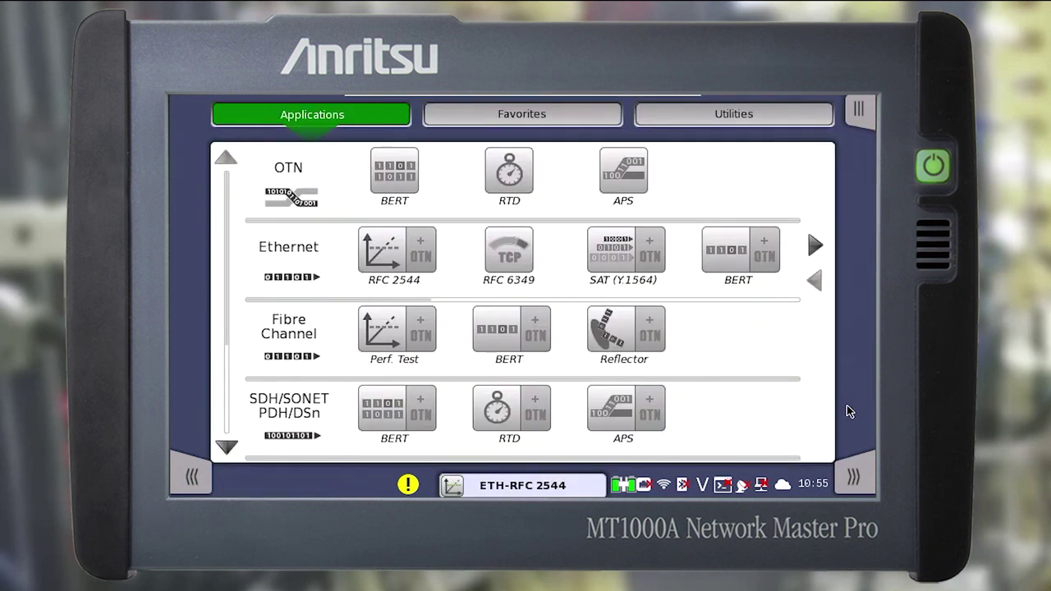
left_click(535, 488)
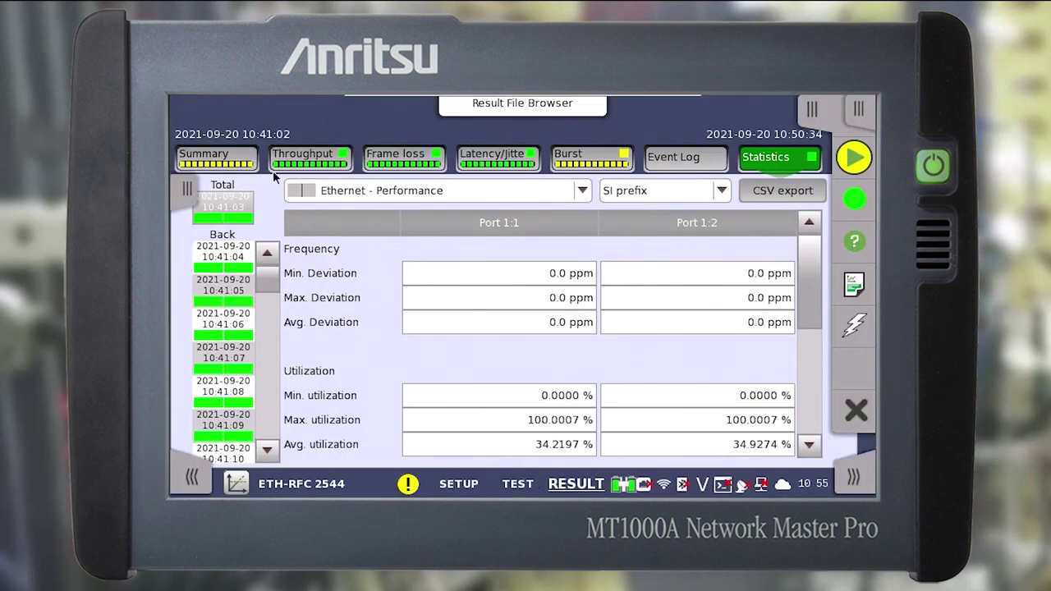
Review the RFC 2544 Summary tab of test states and bring up the test actions panel.
left_click(247, 156)
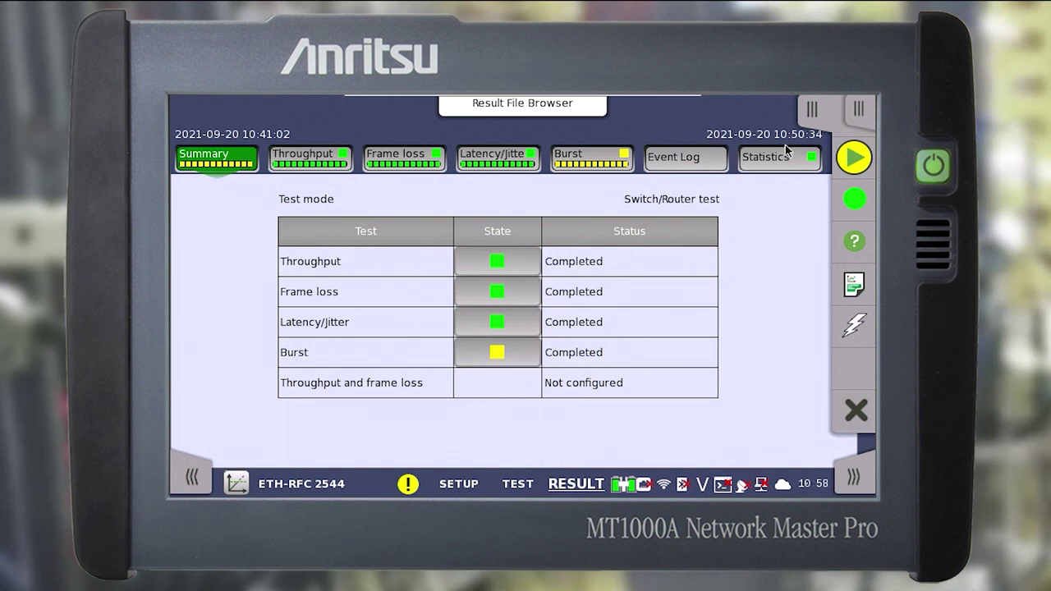
left_click(809, 110)
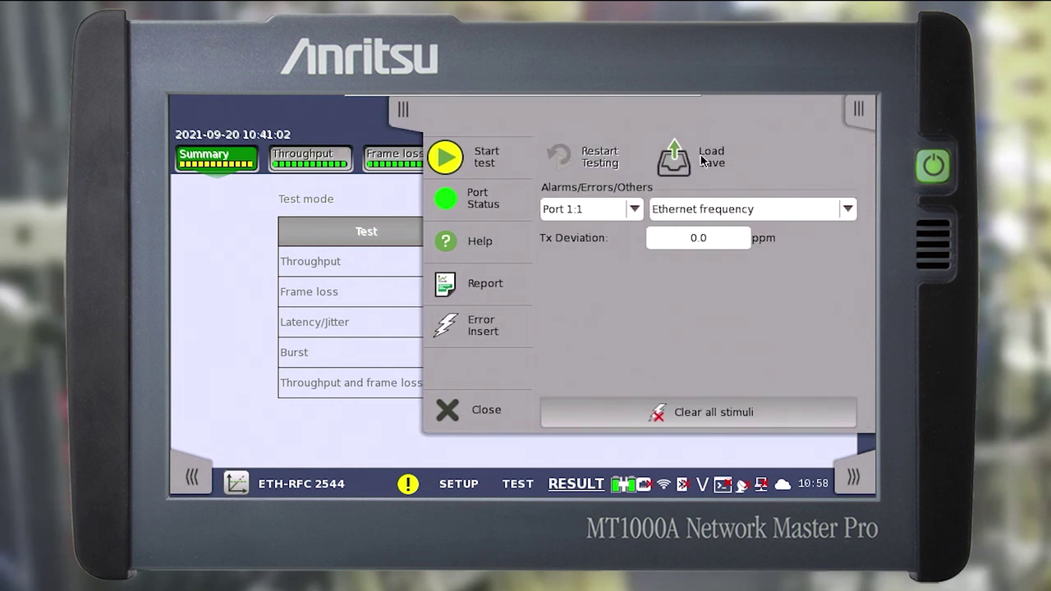
Save the test settings to Internal > favorites as 'RFC 2544 Test' with Add to Favorites checked.
left_click(706, 159)
left_click(201, 235)
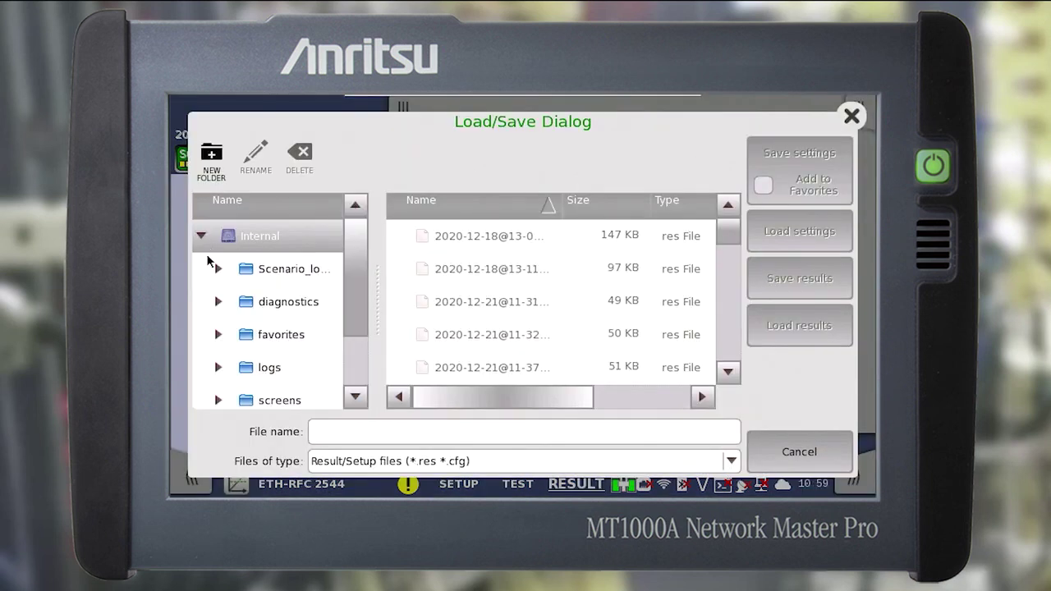
left_click(238, 337)
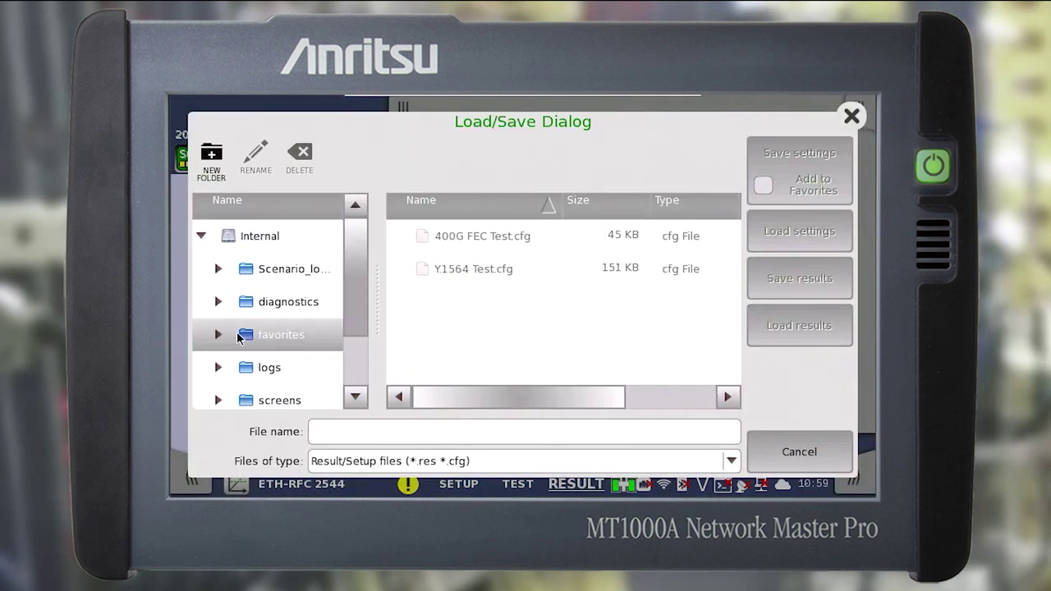
left_click(345, 433)
type("RFC 2544 Test")
left_click(763, 447)
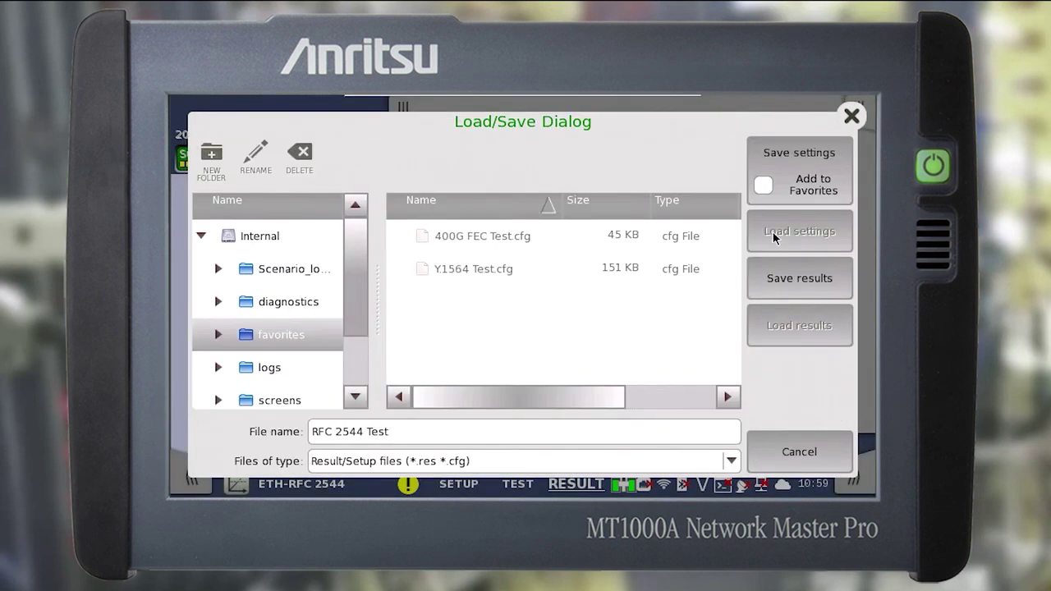
left_click(763, 186)
left_click(790, 153)
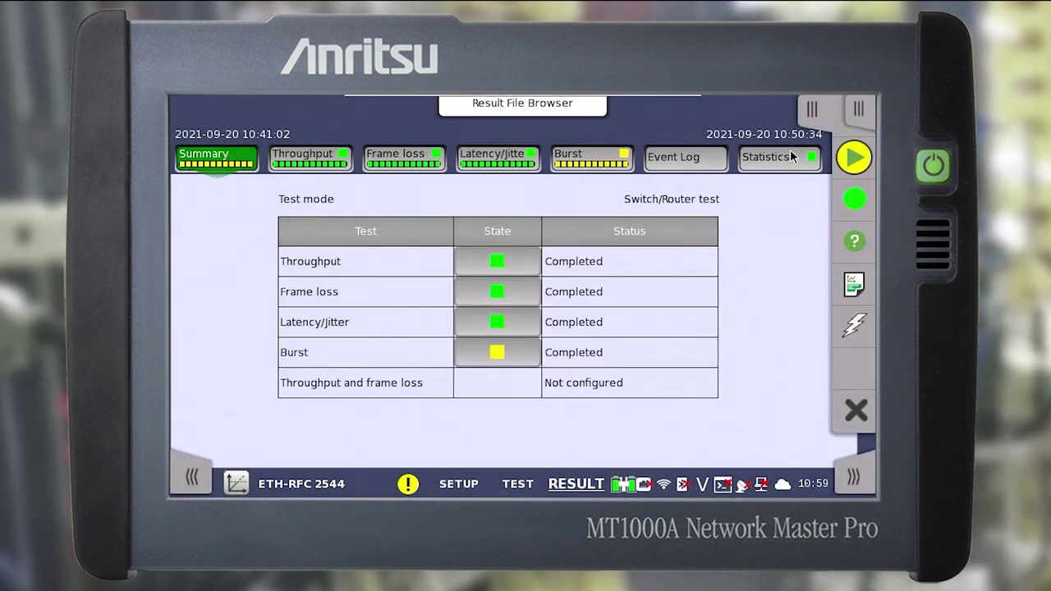
Close the RFC 2544 application and show the Favorites list now containing RFC 2544 Test.cfg.
left_click(856, 411)
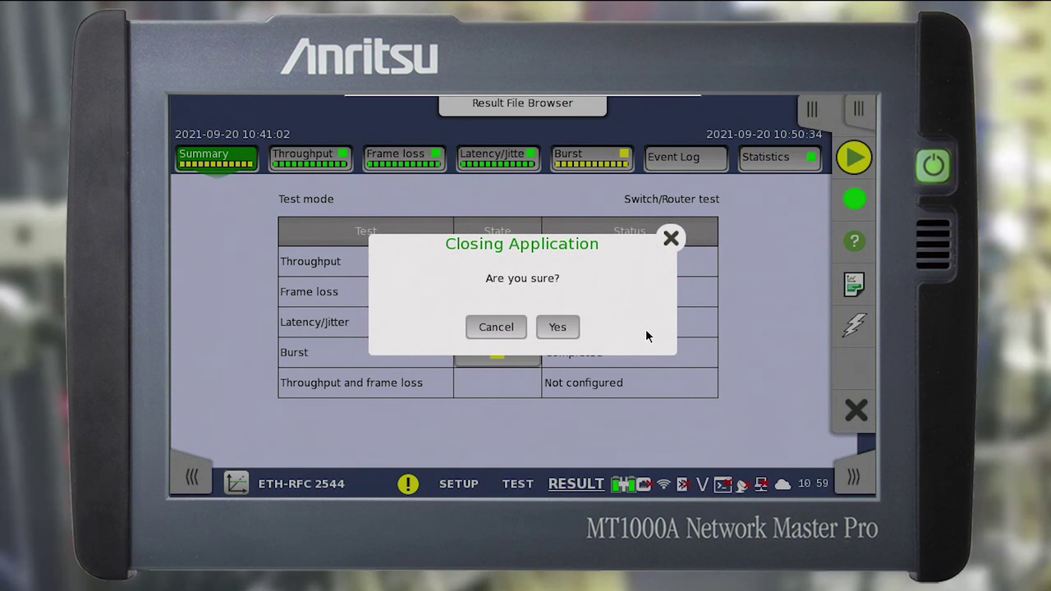
left_click(558, 327)
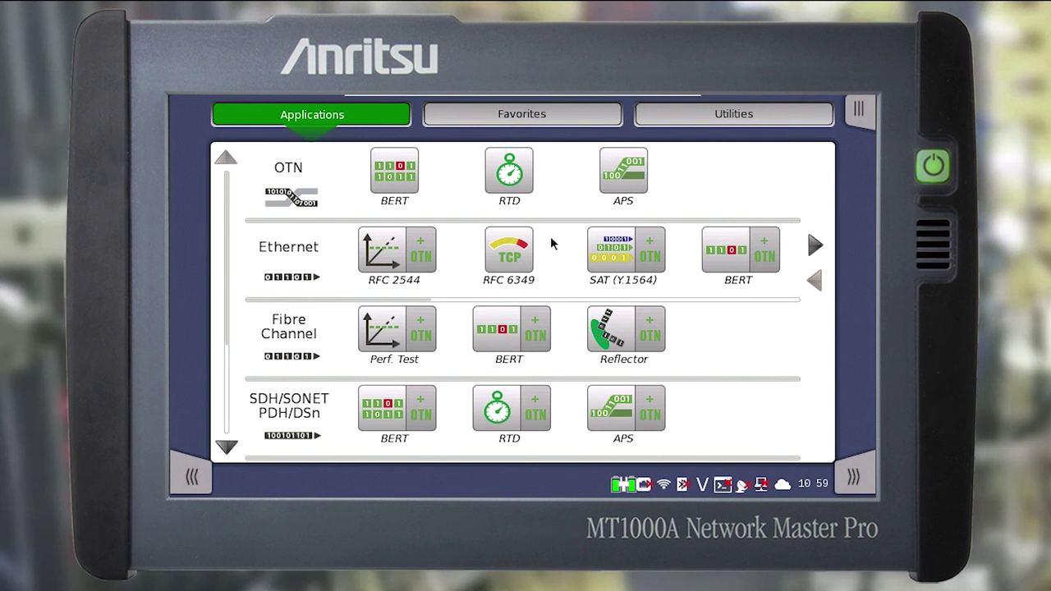
left_click(545, 121)
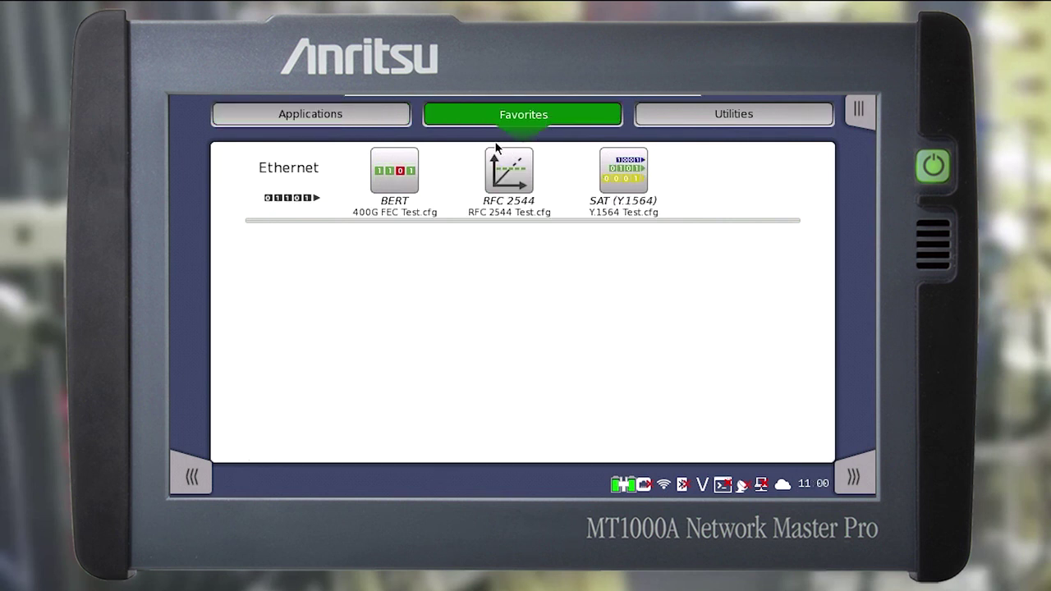